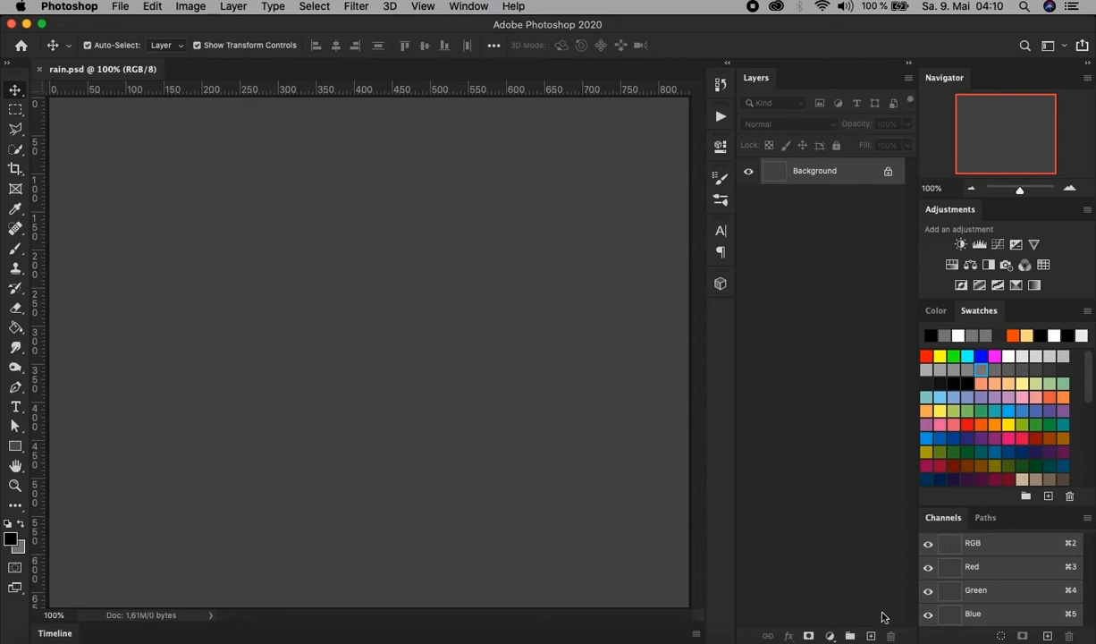
# Add a new layer above the Background and fill it with the Render Clouds filter.
pyautogui.click(871, 636)
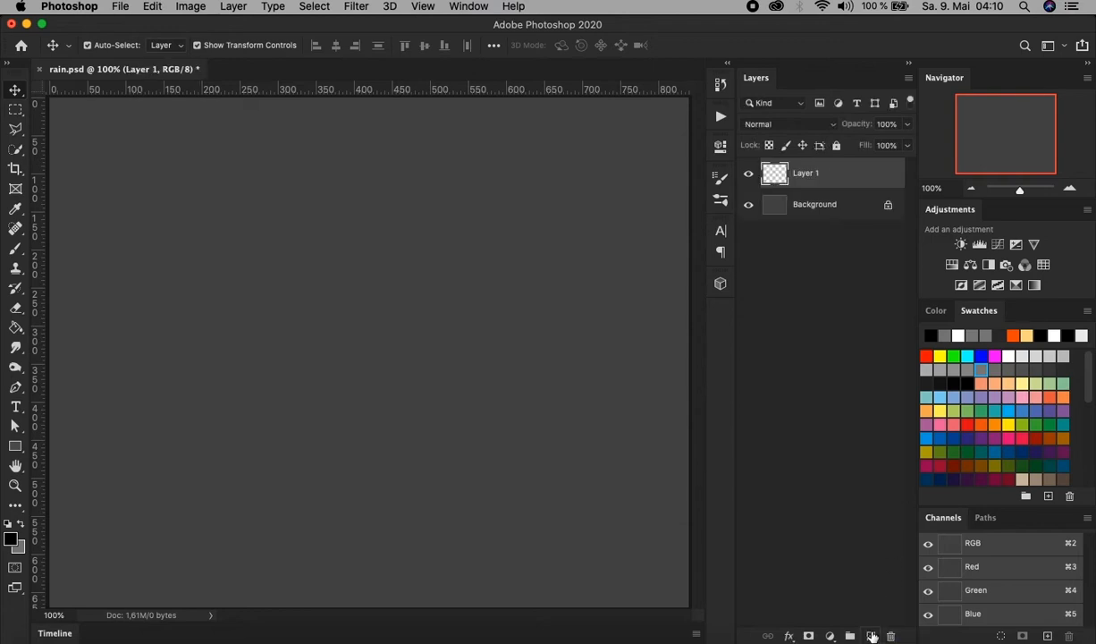
pyautogui.click(358, 7)
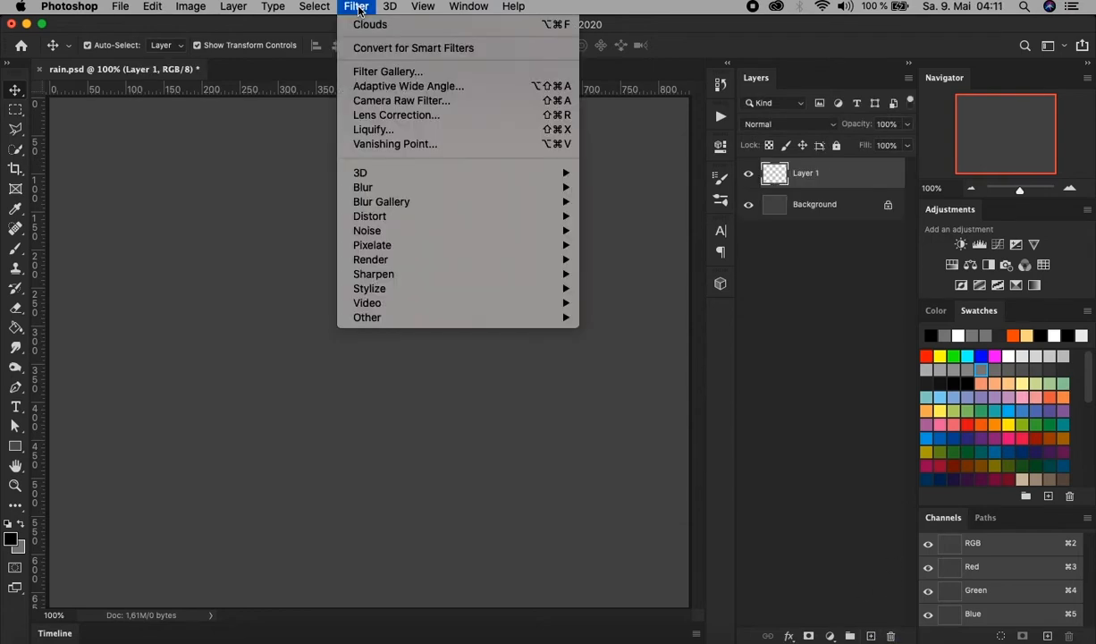
pyautogui.moveTo(451, 262)
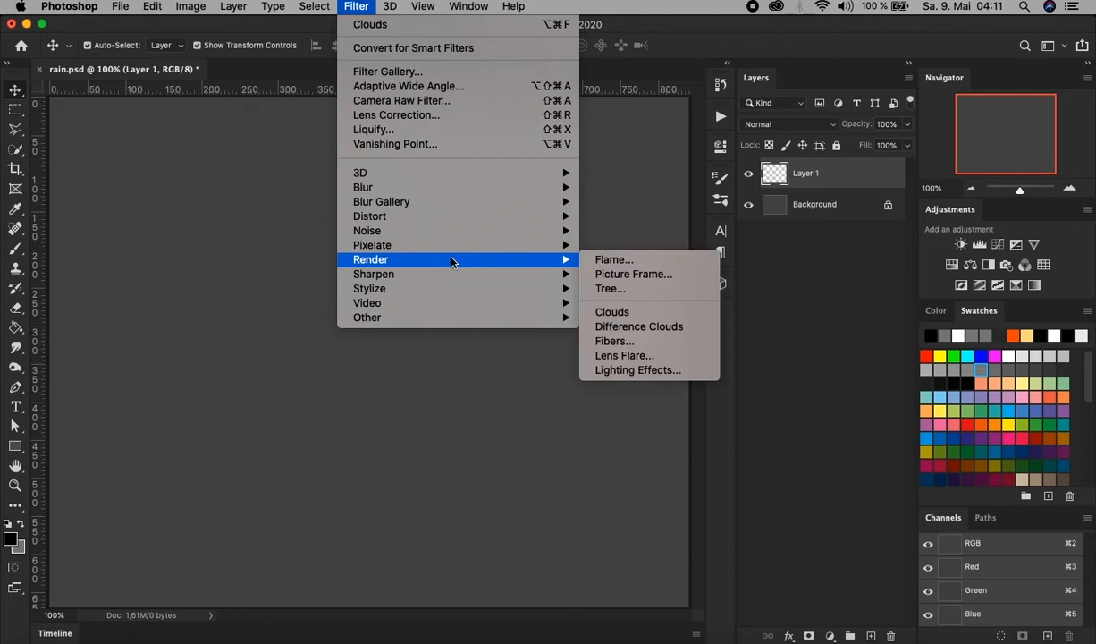
pyautogui.click(684, 316)
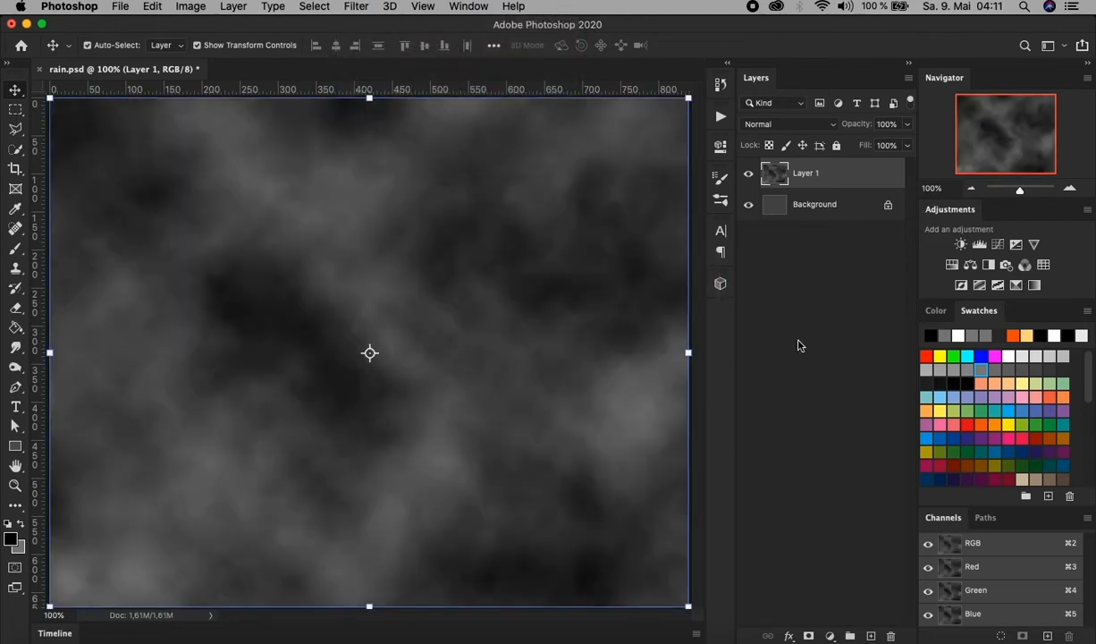
# Apply a reversed radial Gradient Overlay to the clouds layer in Multiply mode with 70% opacity and 150% scale.
pyautogui.click(788, 636)
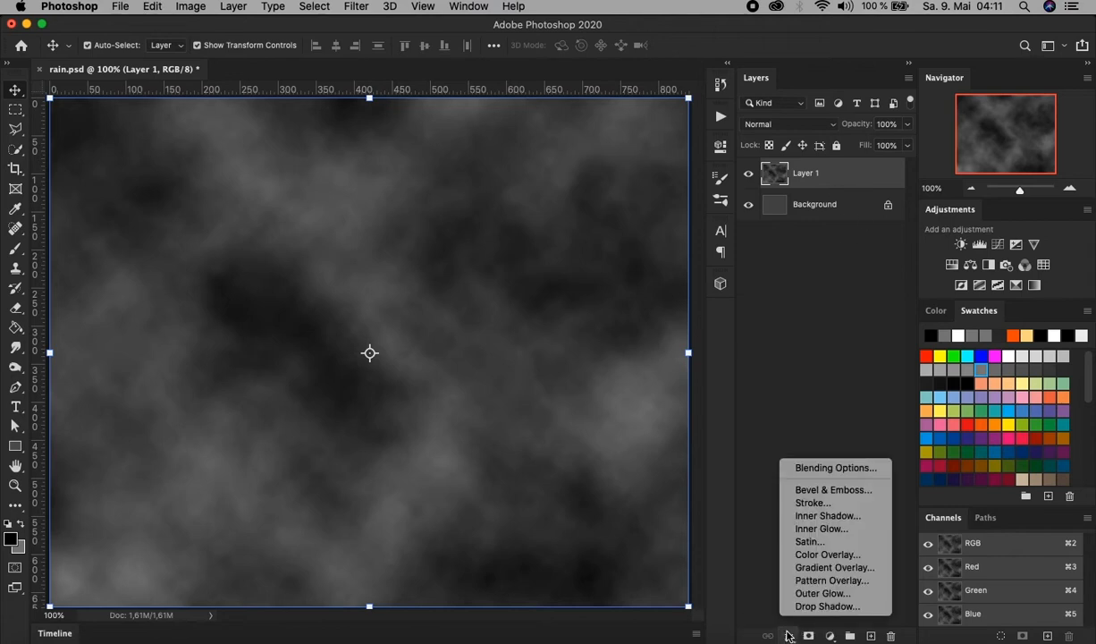
pyautogui.click(846, 572)
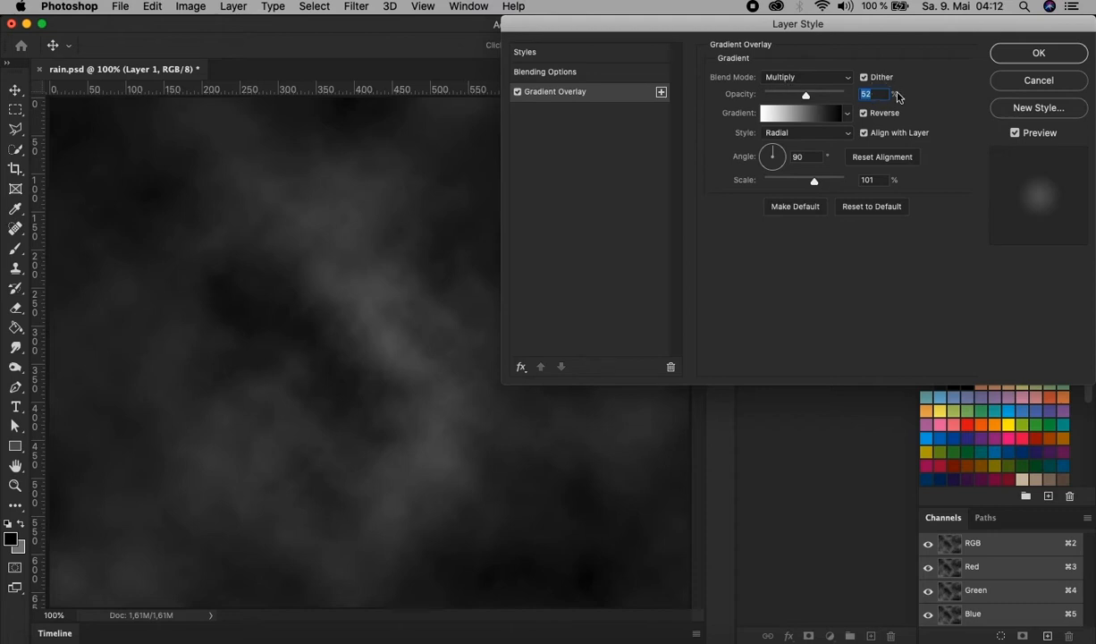
pyautogui.write('70')
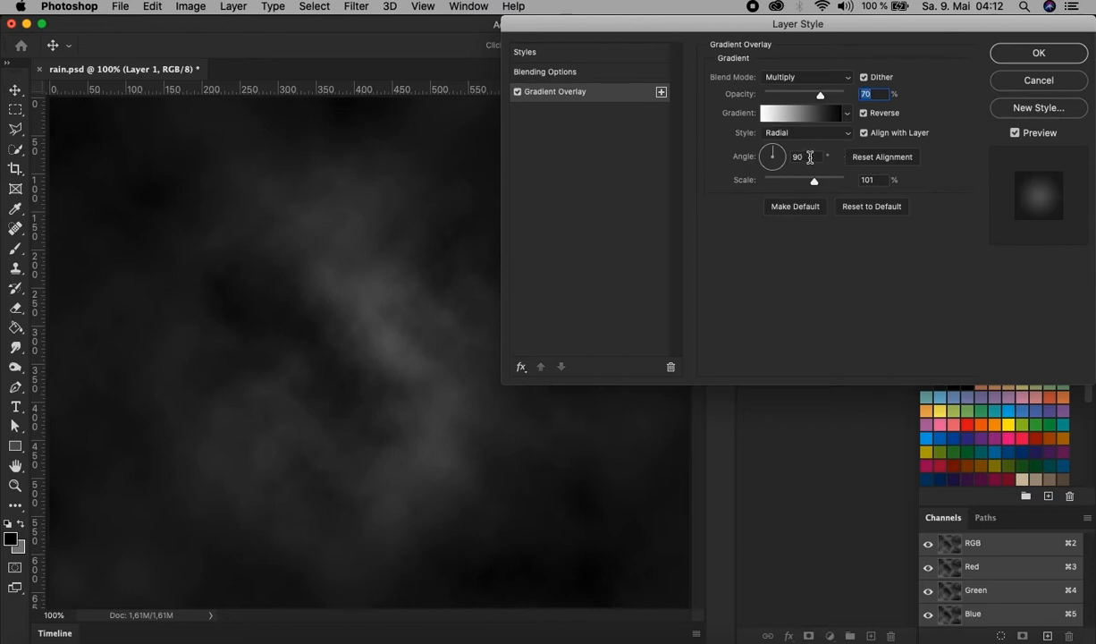
pyautogui.doubleClick(869, 180)
pyautogui.write('15')
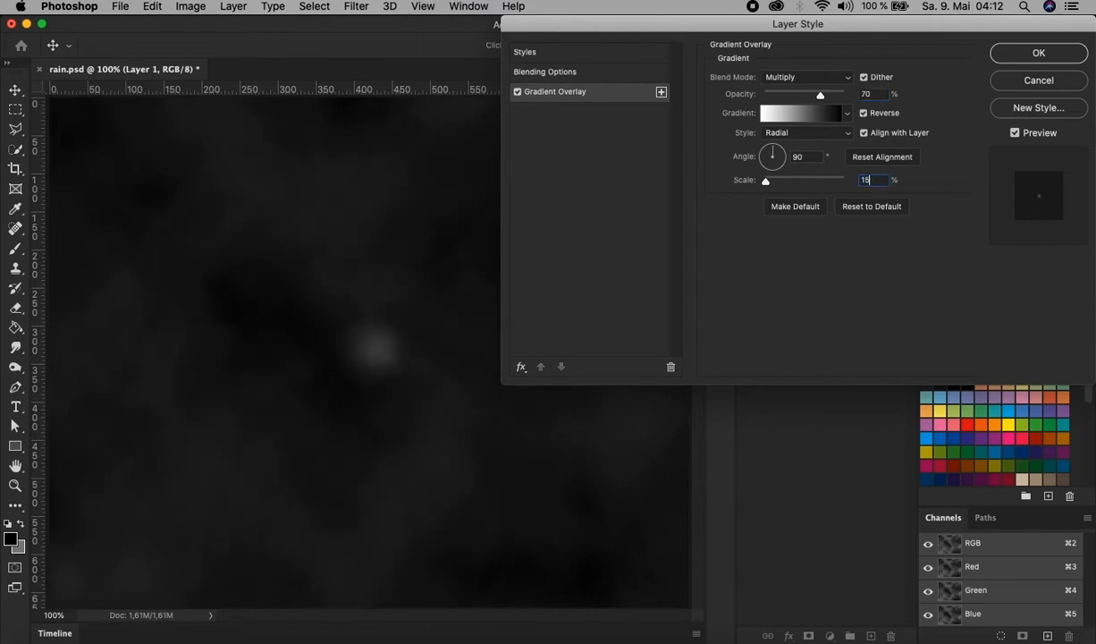
pyautogui.write('0')
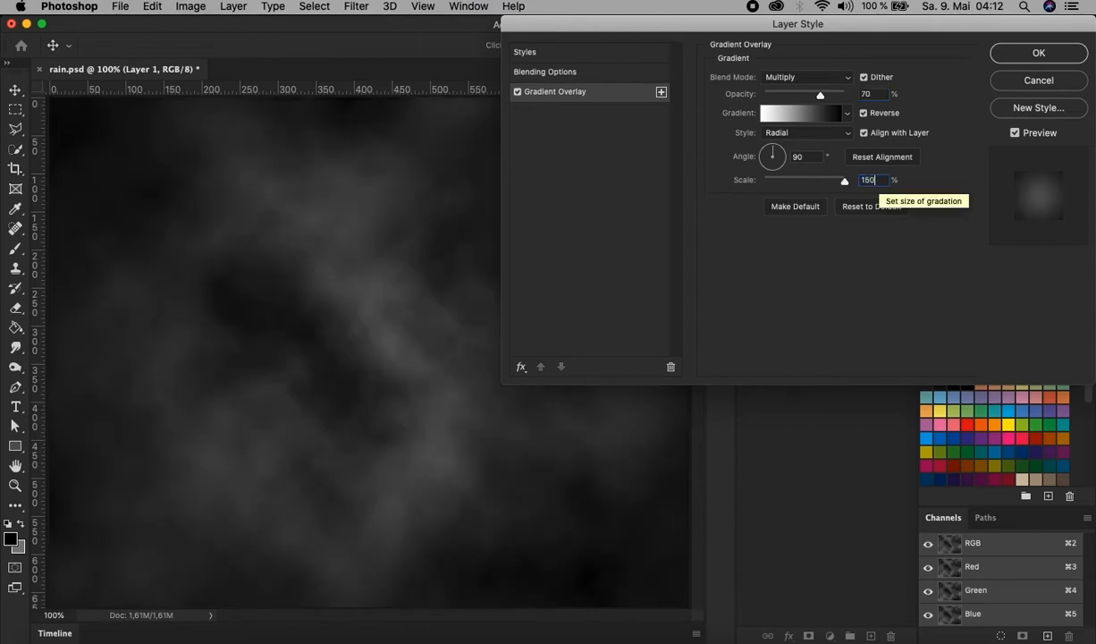
pyautogui.click(1043, 53)
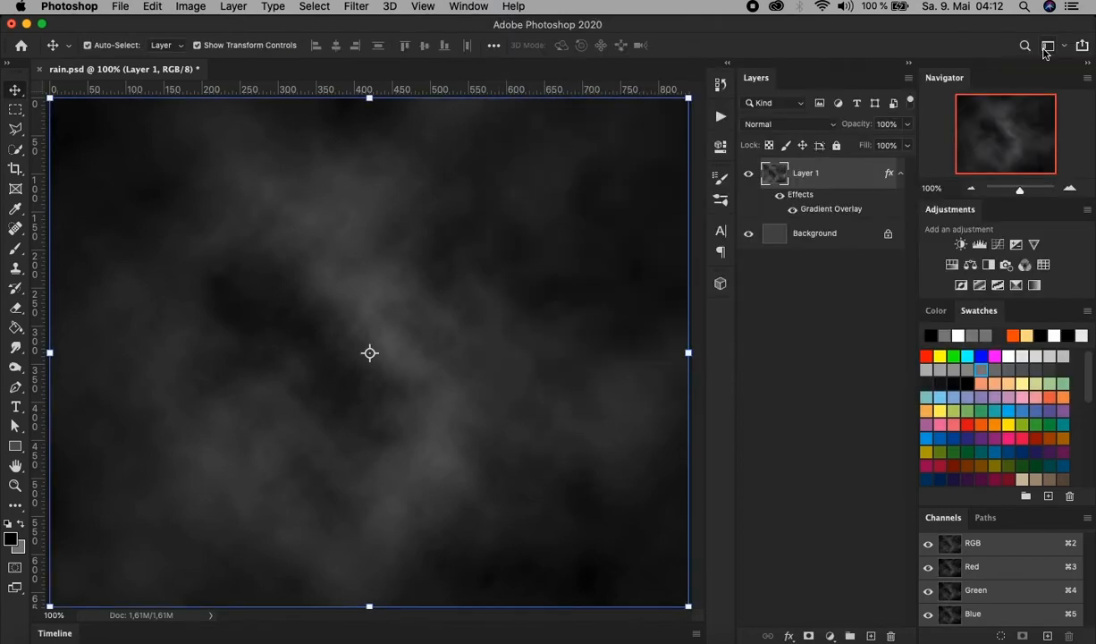
# Collapse the clouds layer's effects list and flatten the image into a single Background layer.
pyautogui.click(900, 173)
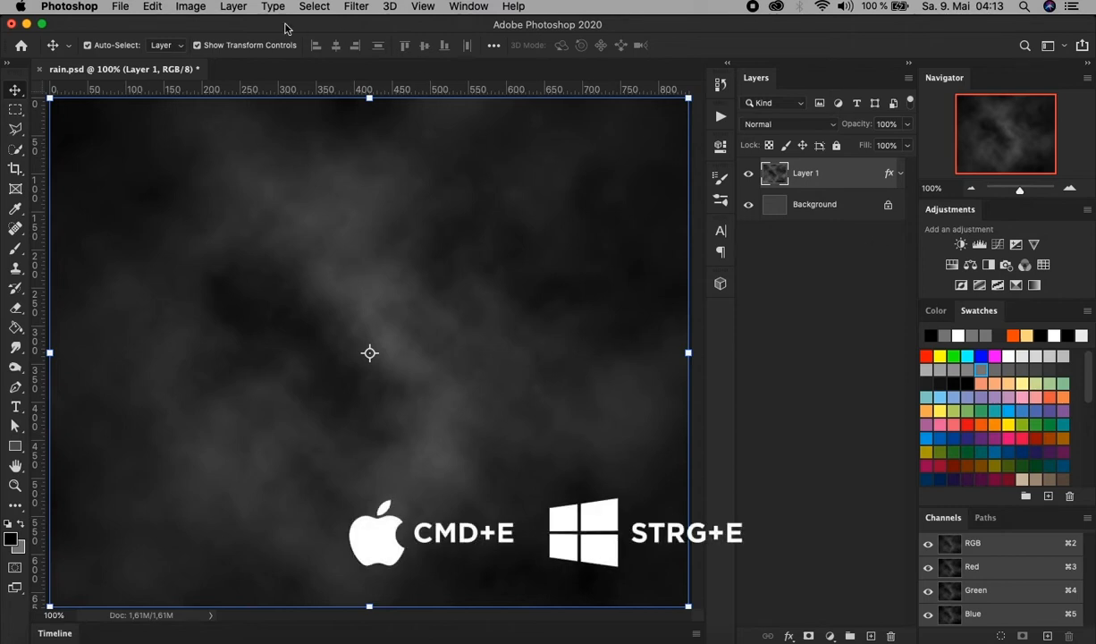
pyautogui.click(238, 7)
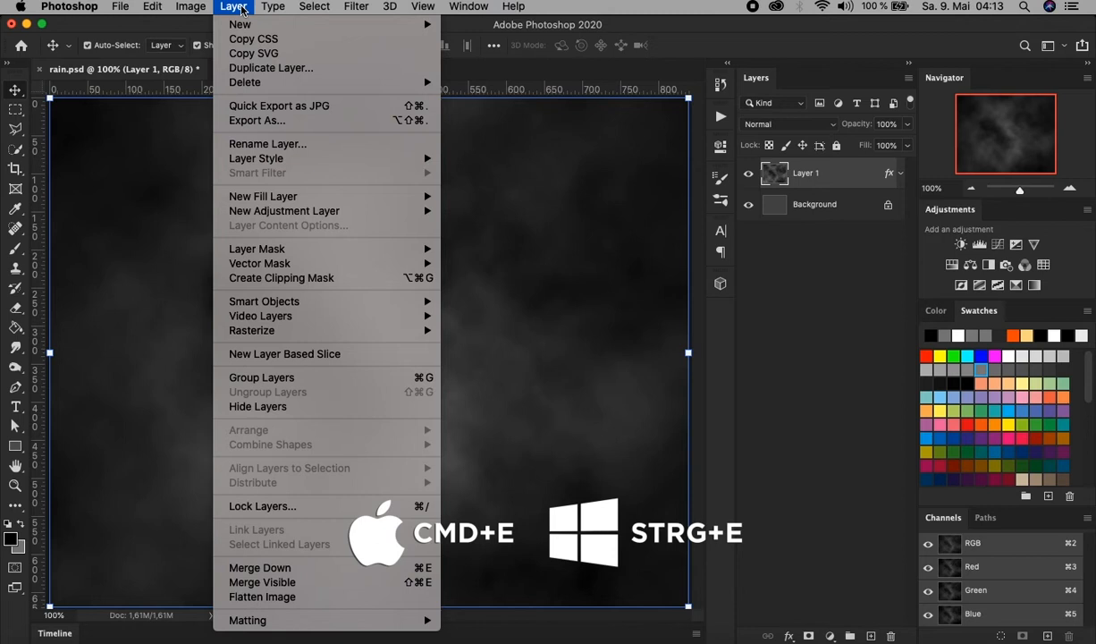
pyautogui.click(273, 597)
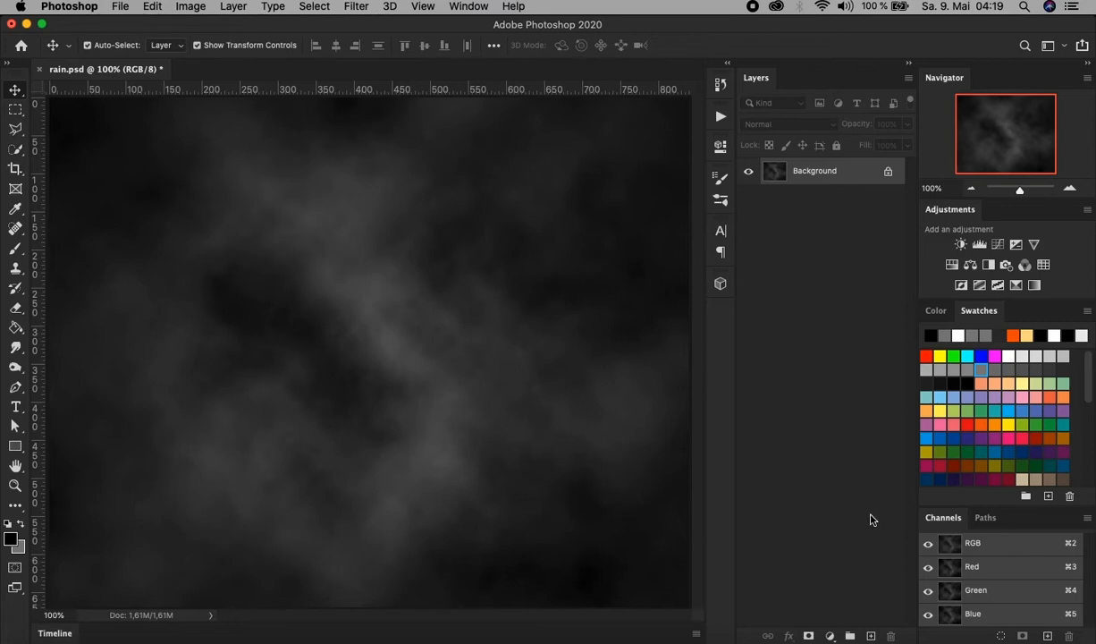
# Add a new layer filled with the grey background colour and apply 100% Gaussian monochromatic noise to it.
pyautogui.click(871, 634)
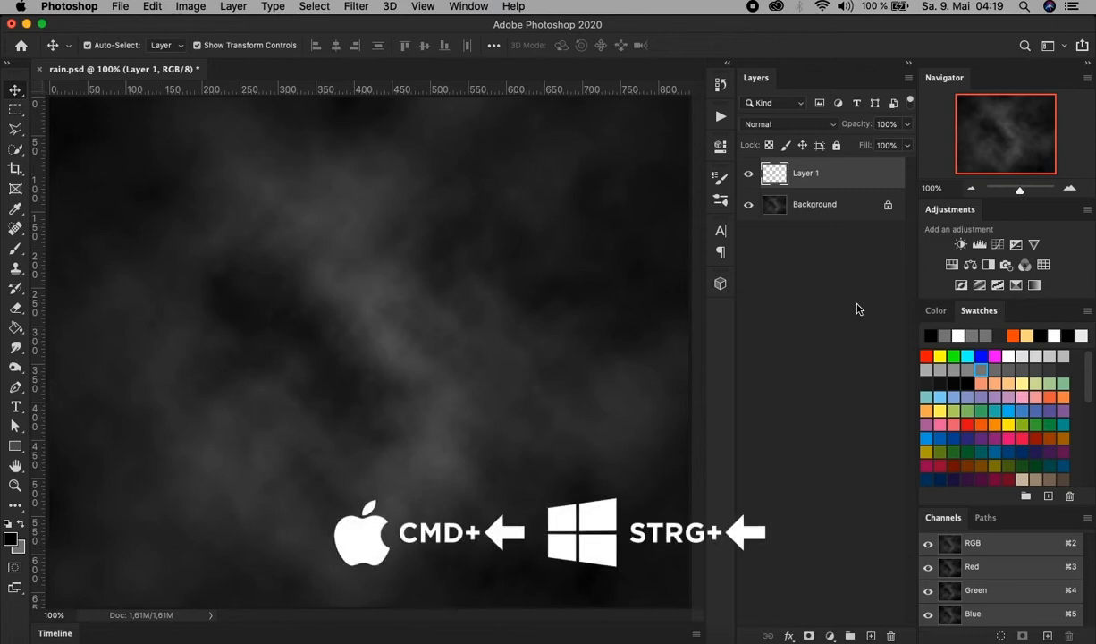
pyautogui.press('super+BackSpace')
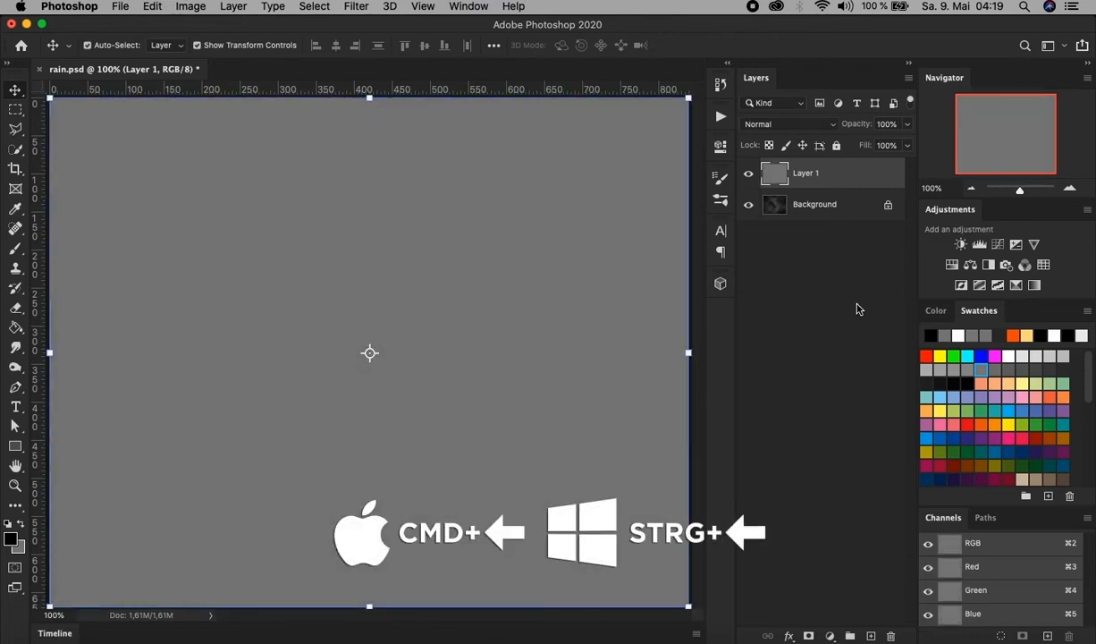
pyautogui.click(358, 8)
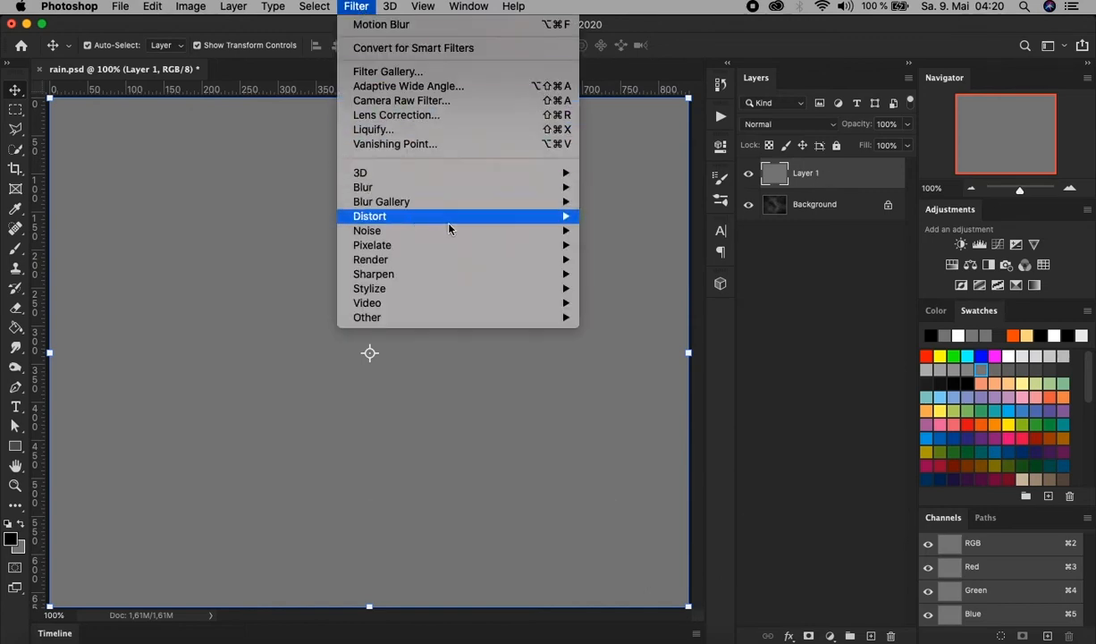
pyautogui.moveTo(536, 230)
pyautogui.click(661, 235)
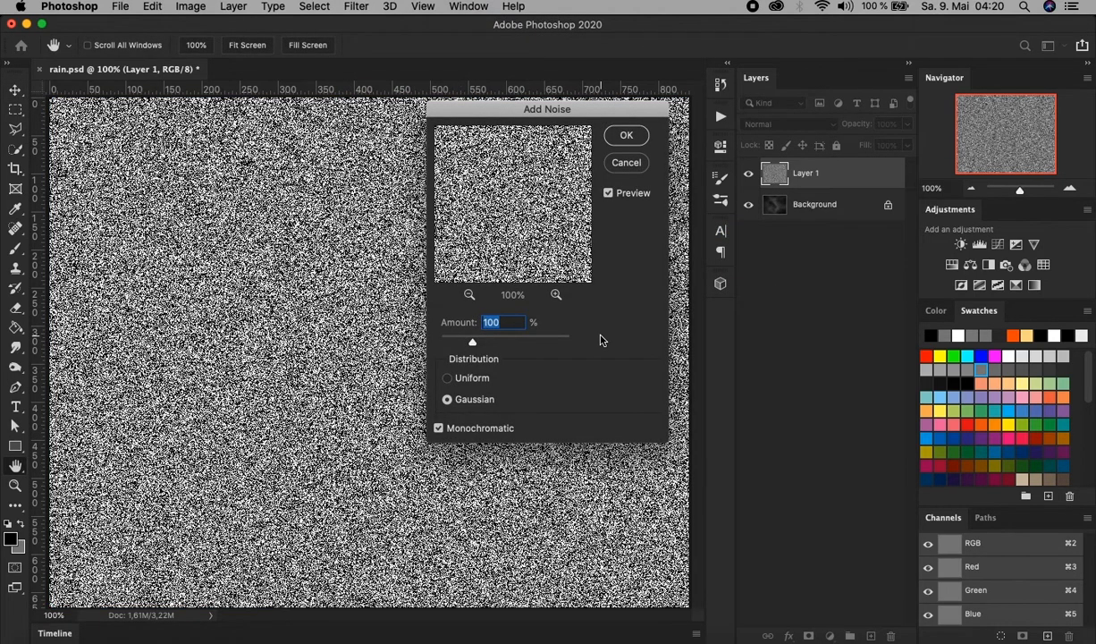
pyautogui.click(513, 322)
pyautogui.press('v')
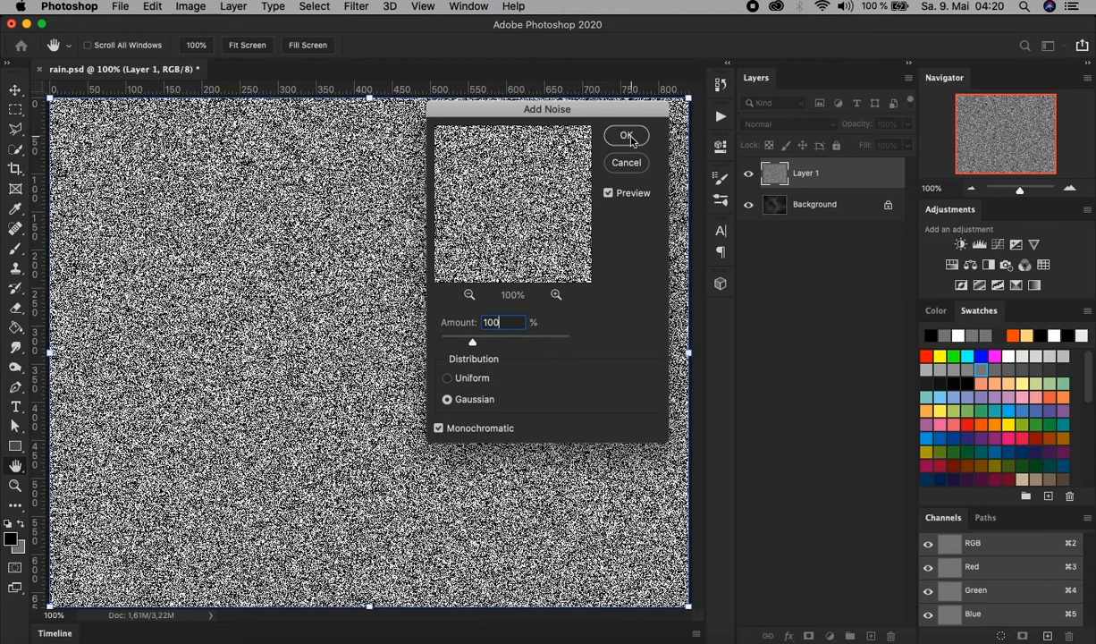
pyautogui.click(623, 136)
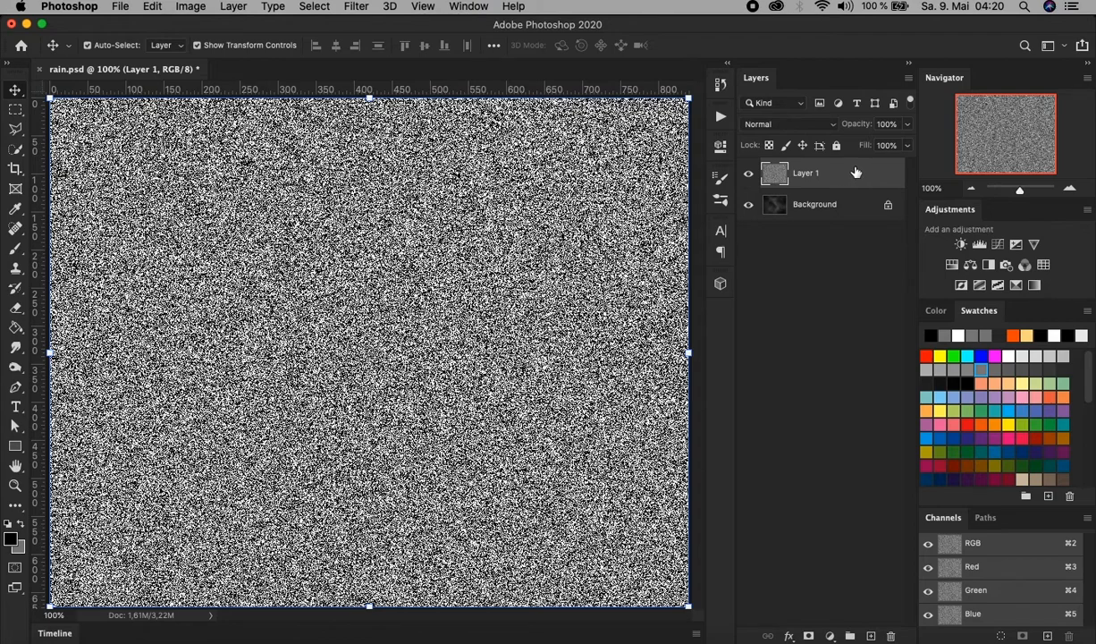
# Convert the noise layer to a smart object and rename it rain1.
pyautogui.rightClick(855, 171)
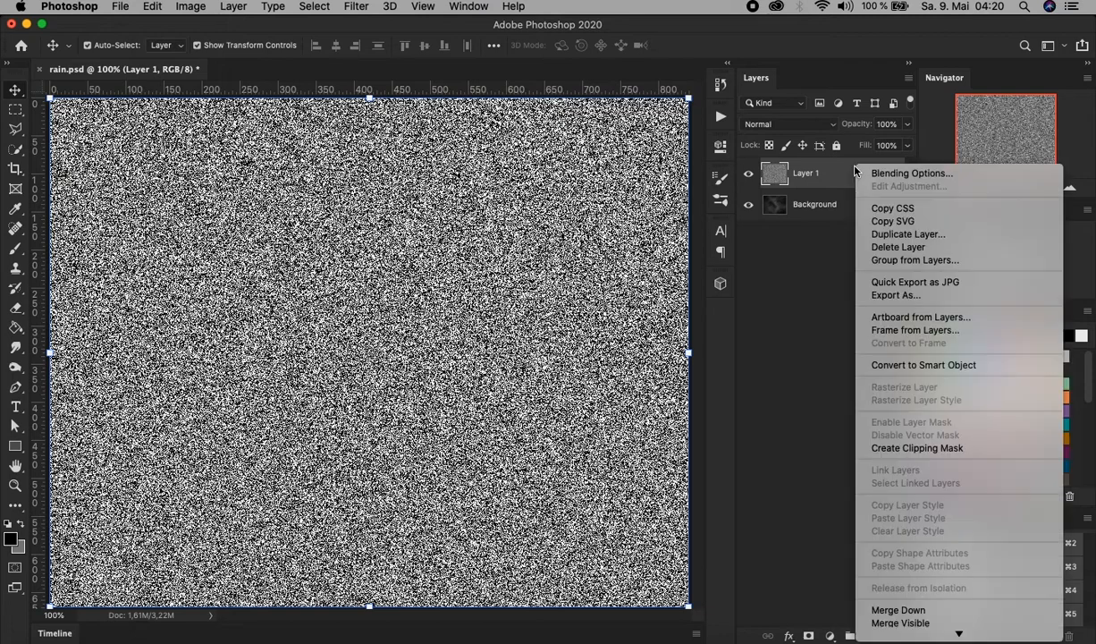
pyautogui.click(954, 368)
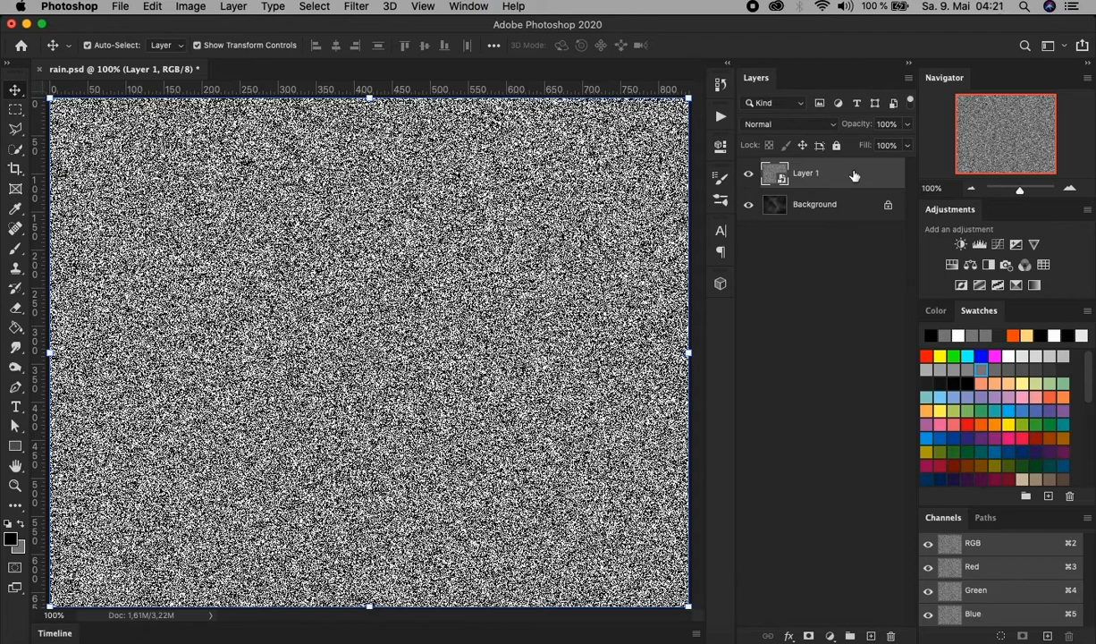
pyautogui.doubleClick(806, 175)
pyautogui.write('rain1')
pyautogui.press('Return')
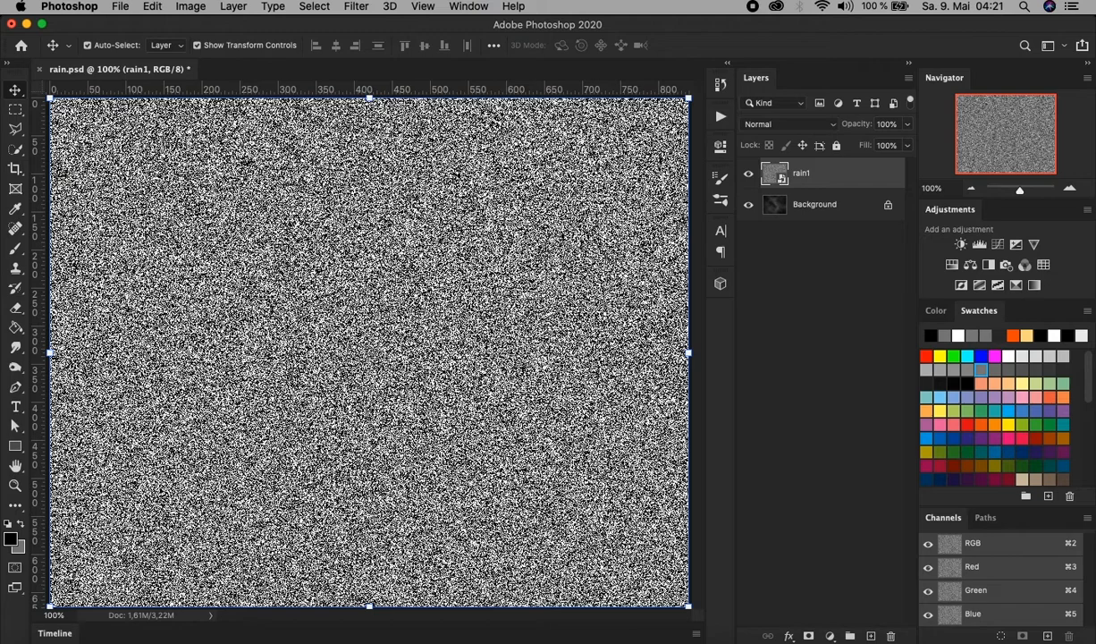
# Apply a Motion Blur to the rain1 layer with a 45° angle and a distance of 40 pixels.
pyautogui.click(358, 7)
pyautogui.moveTo(433, 182)
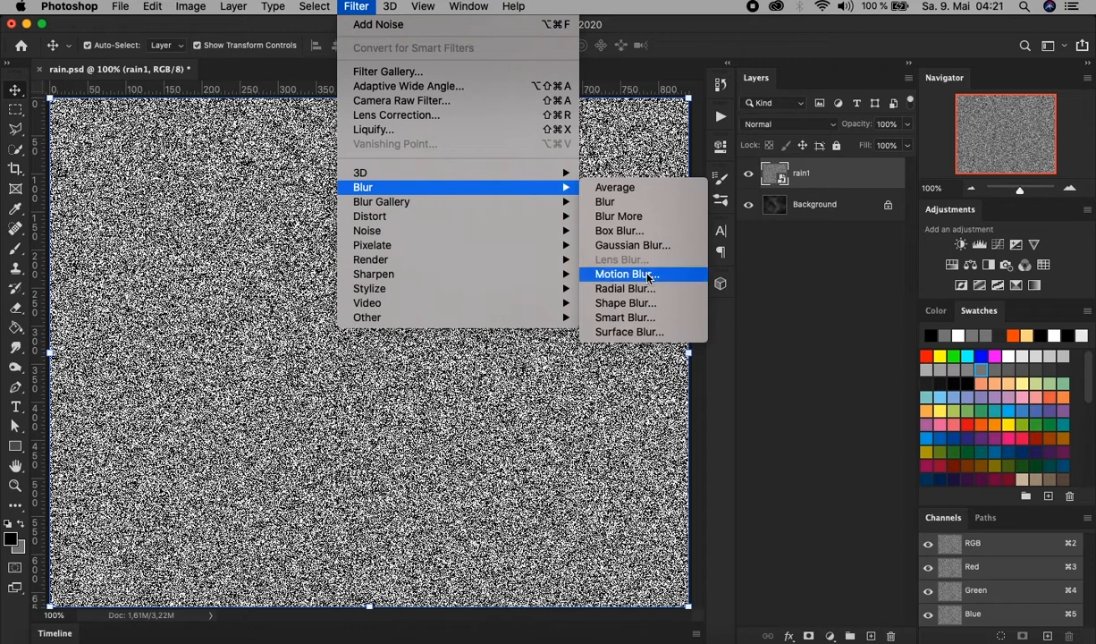
pyautogui.click(646, 275)
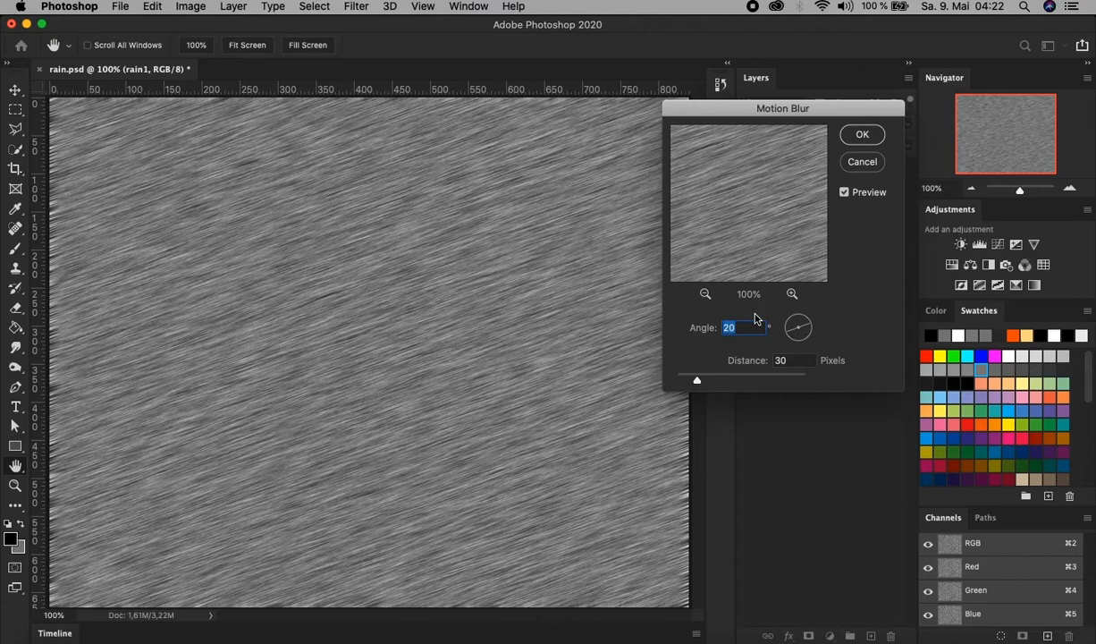
pyautogui.write('45')
pyautogui.click(780, 361)
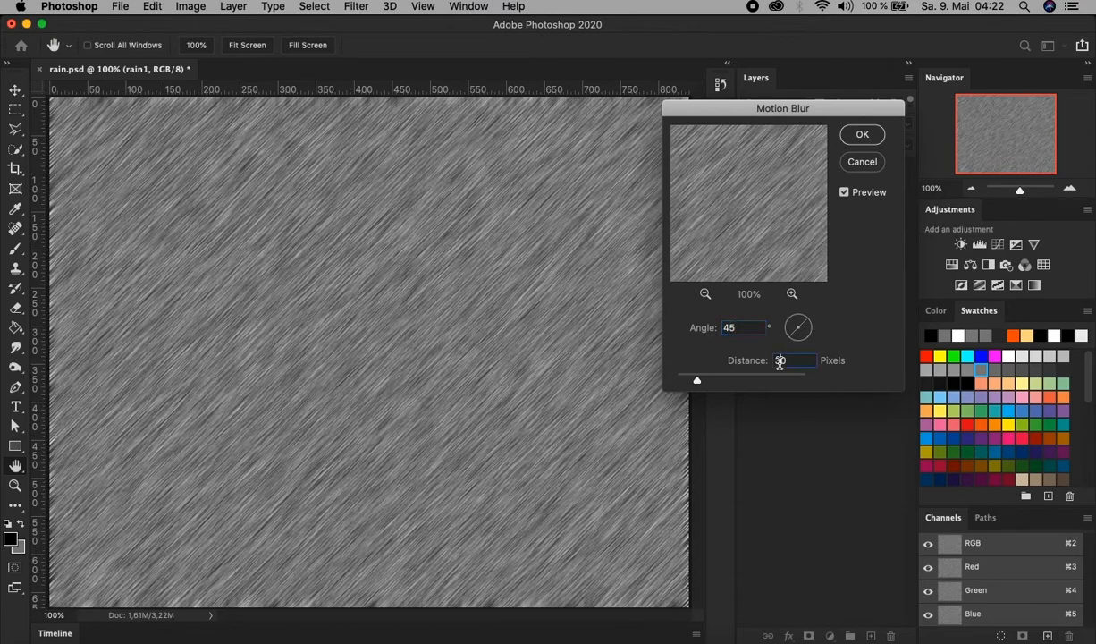
pyautogui.doubleClick(779, 361)
pyautogui.write('40')
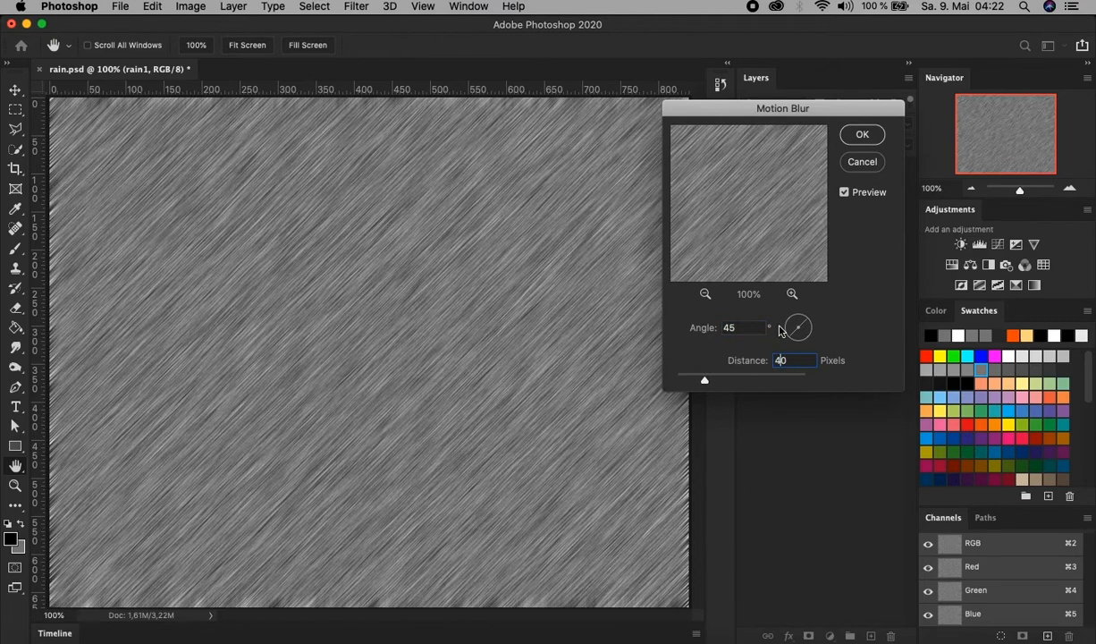
pyautogui.click(862, 135)
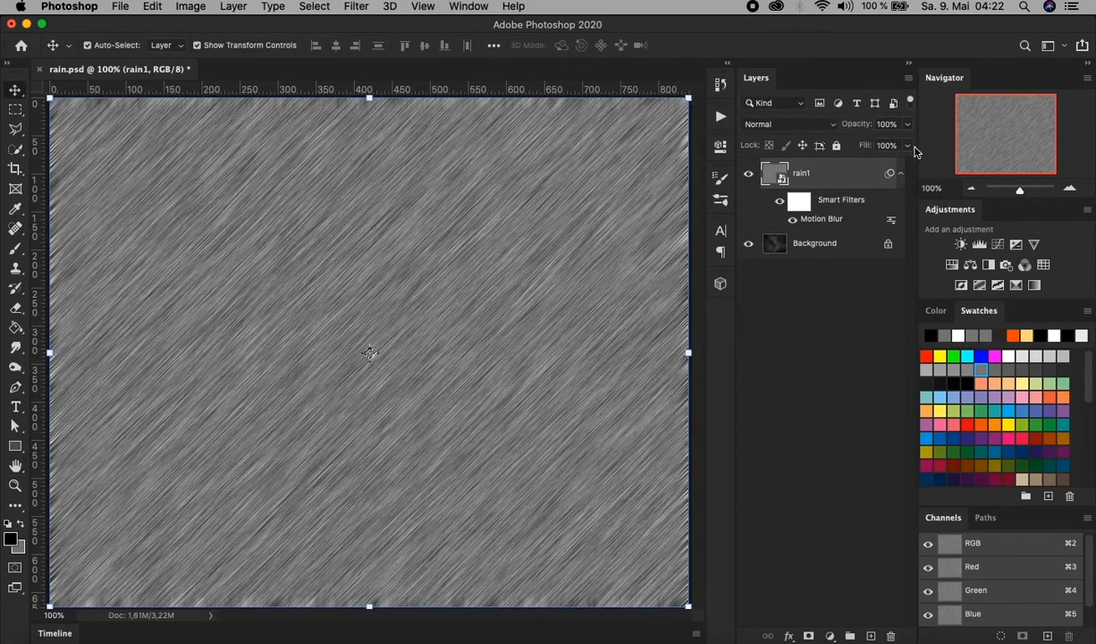
pyautogui.doubleClick(824, 220)
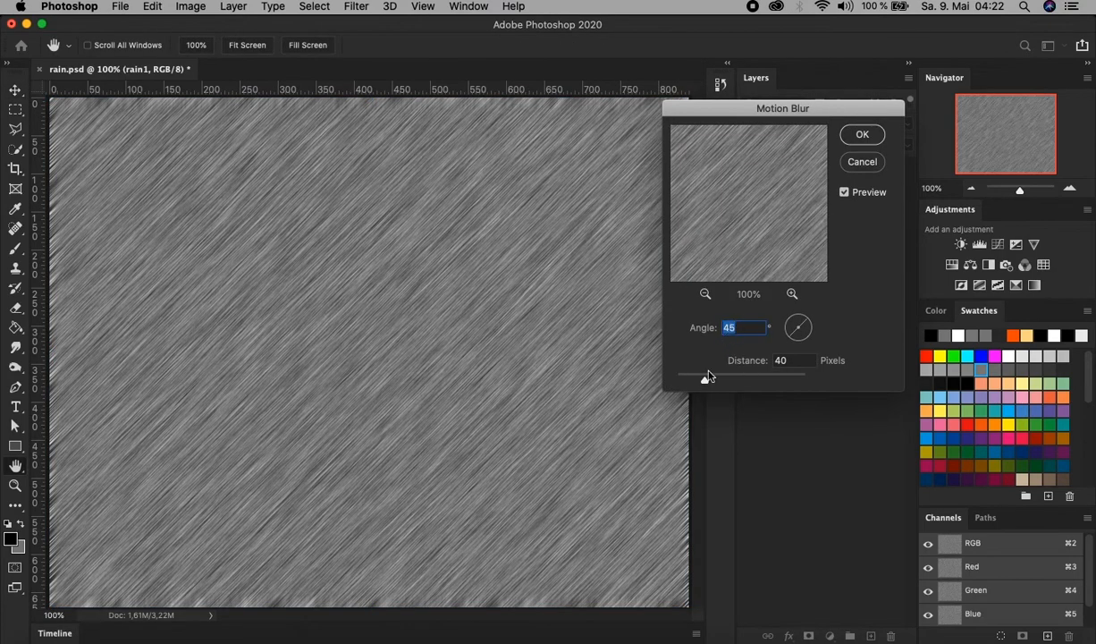
pyautogui.click(796, 341)
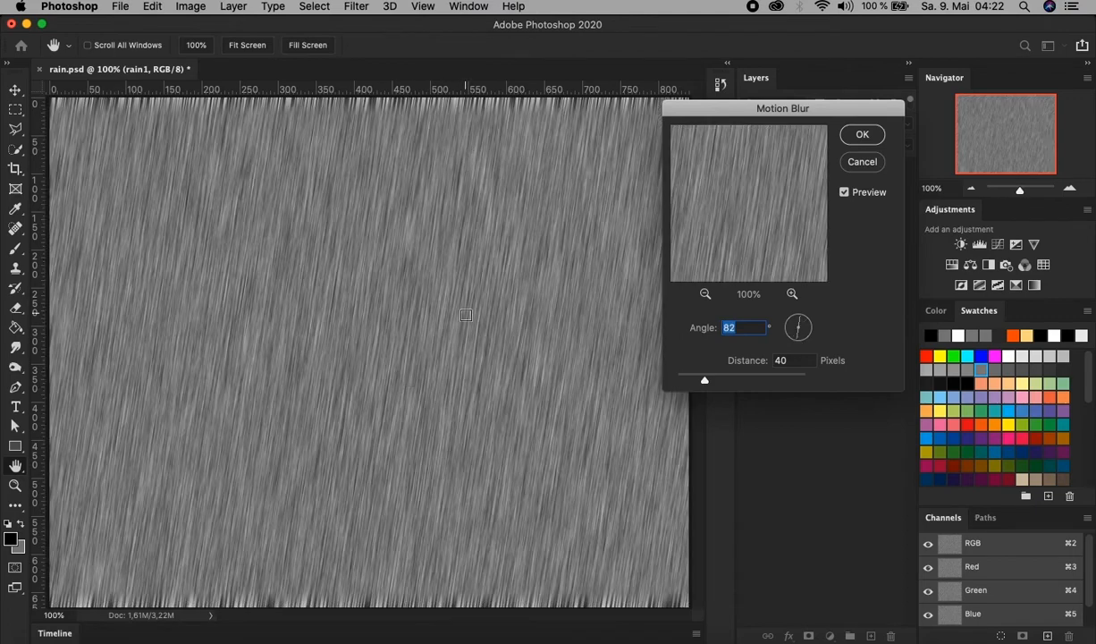
pyautogui.click(868, 166)
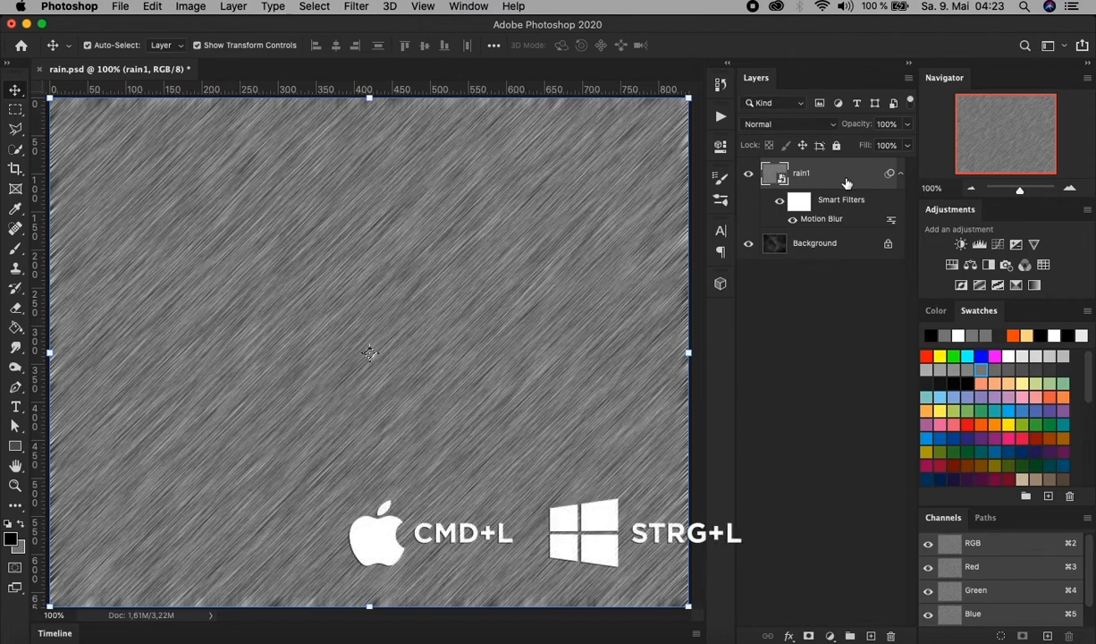
# Apply a Levels adjustment to the rain1 layer with the shadow input level set to 140.
pyautogui.click(192, 7)
pyautogui.moveTo(200, 48)
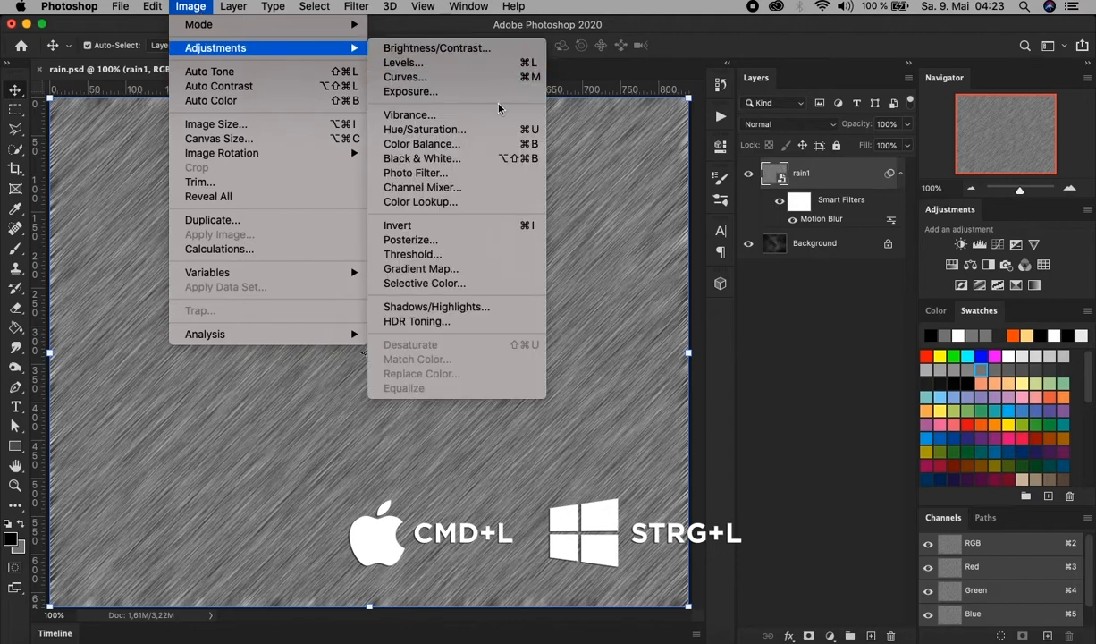
pyautogui.click(493, 62)
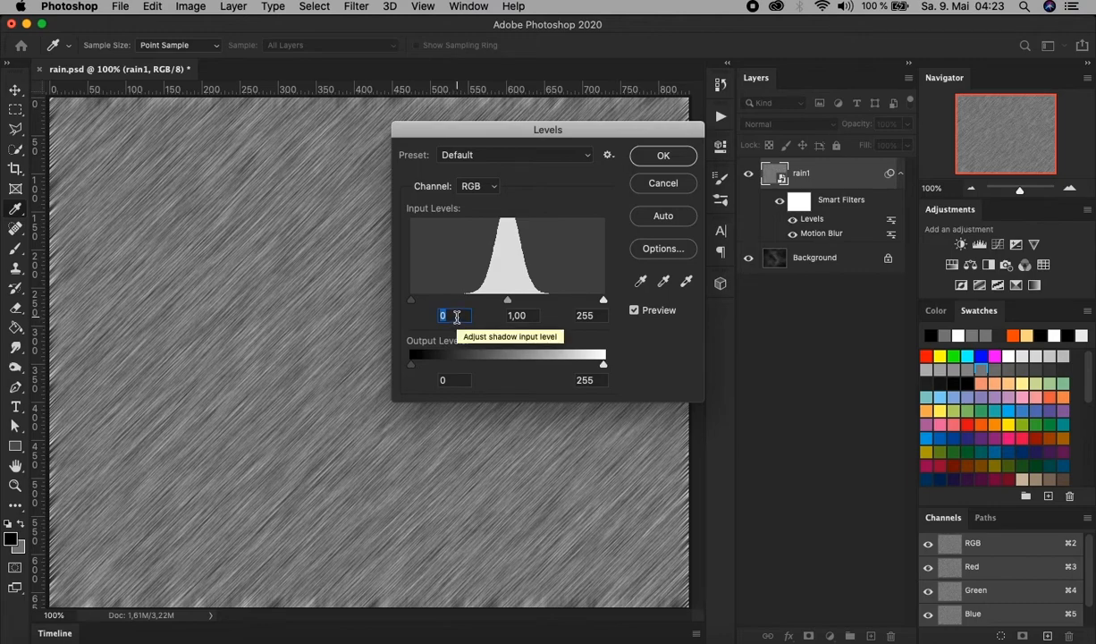
pyautogui.write('140')
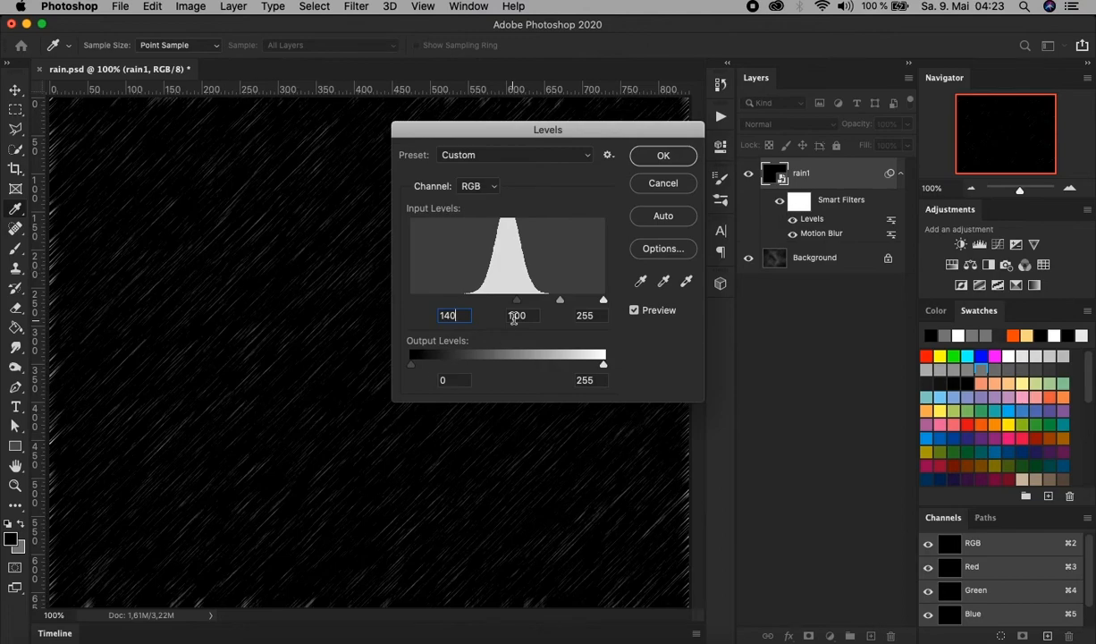
pyautogui.moveTo(517, 304); pyautogui.dragTo(493, 301)
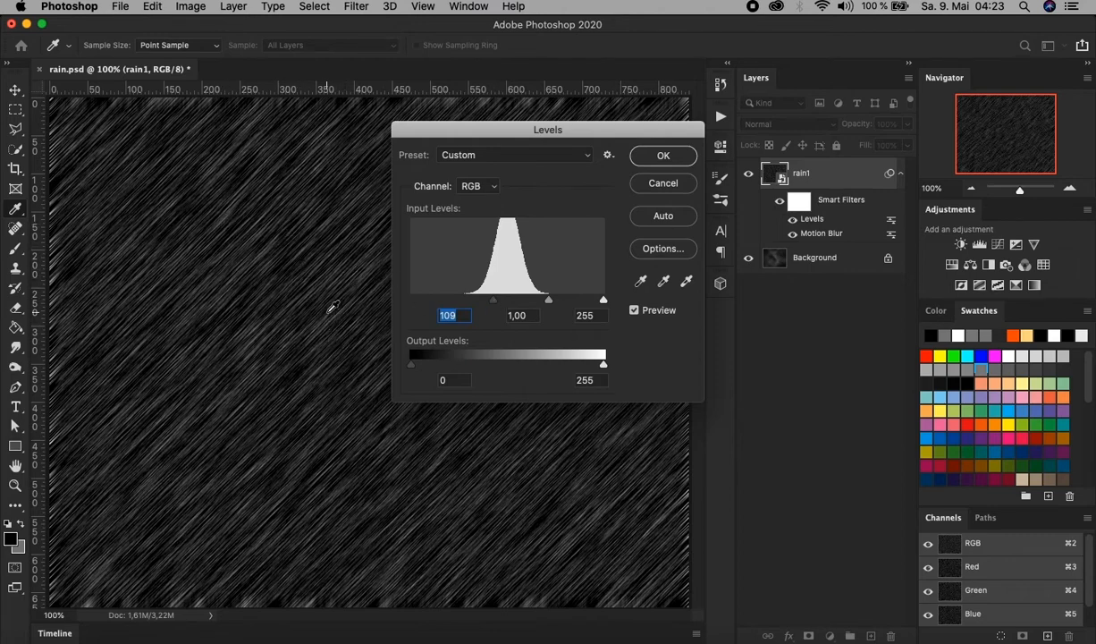
pyautogui.moveTo(496, 305); pyautogui.dragTo(517, 307)
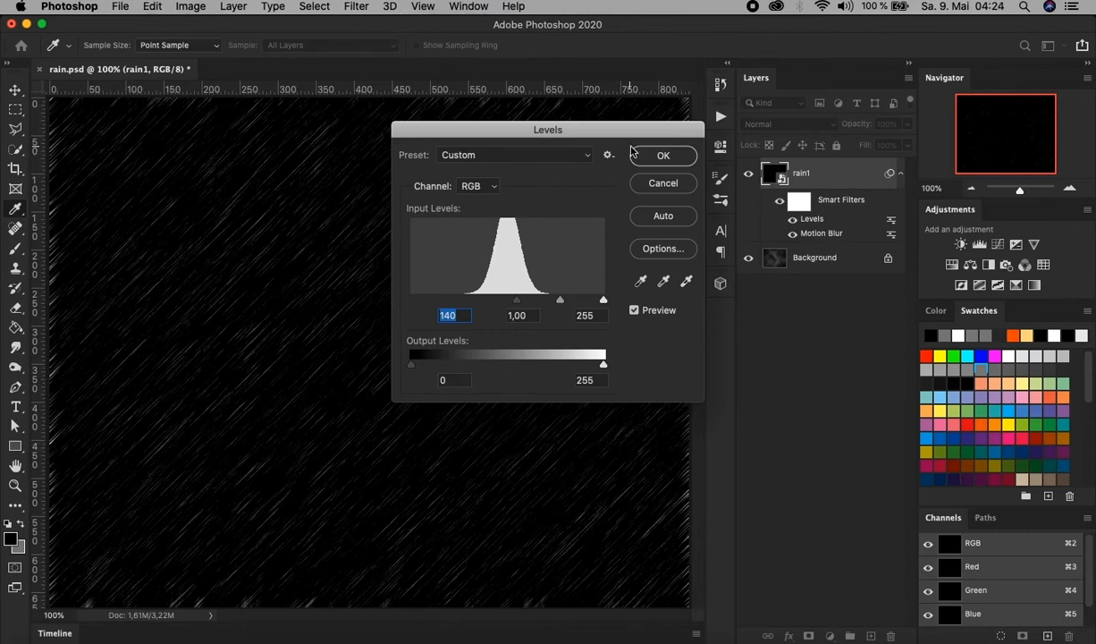
pyautogui.click(659, 156)
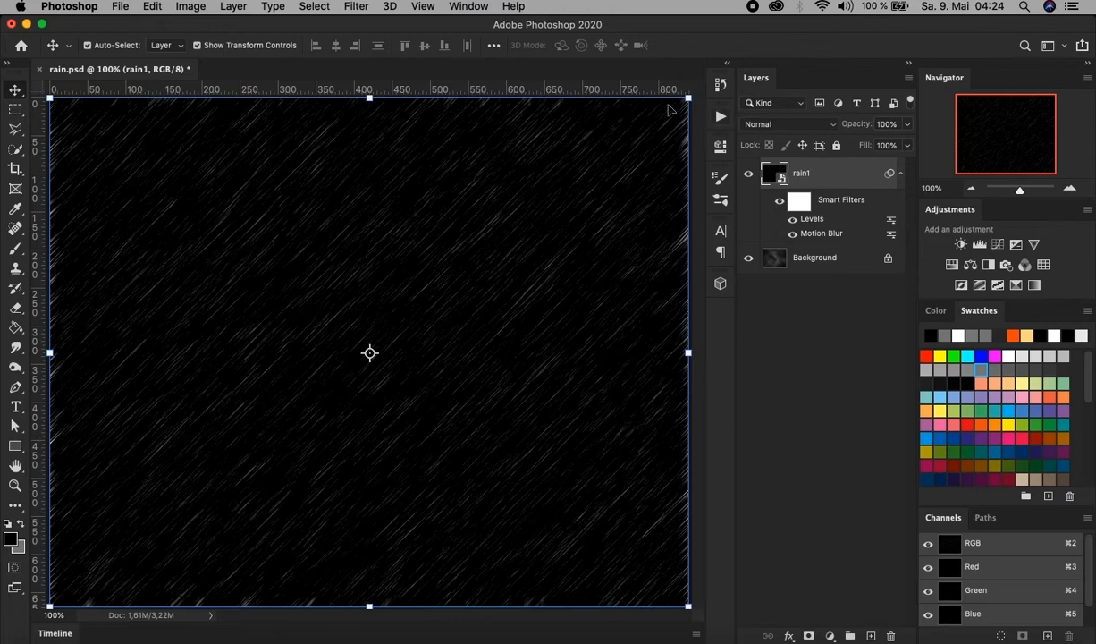
# Apply a Gaussian Blur with a radius of 0.5 pixels to the rain1 layer.
pyautogui.click(356, 7)
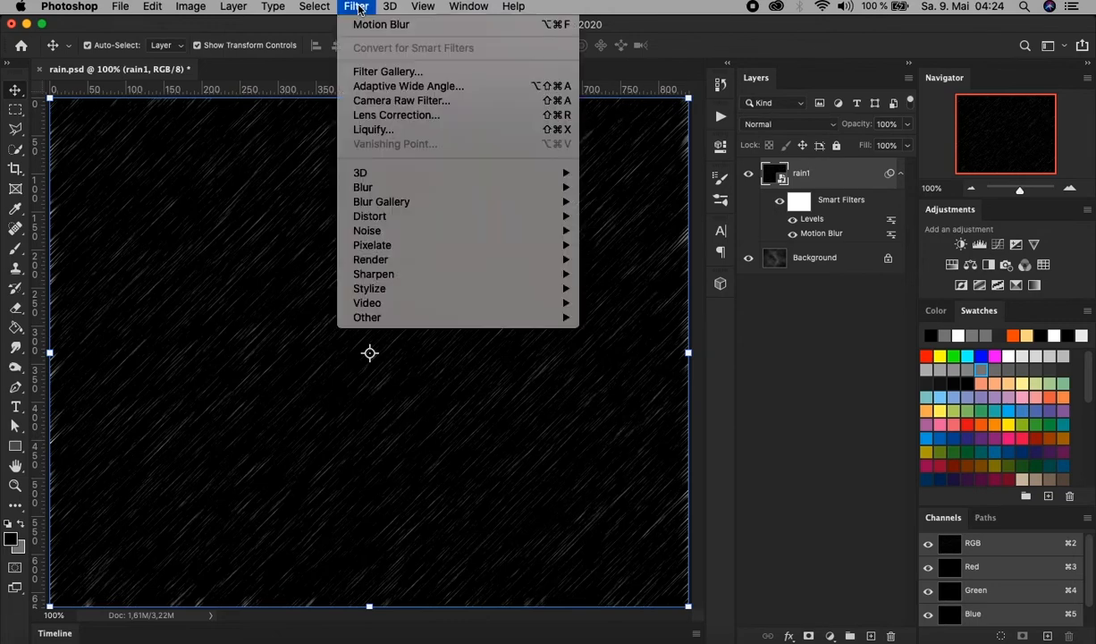
pyautogui.moveTo(380, 187)
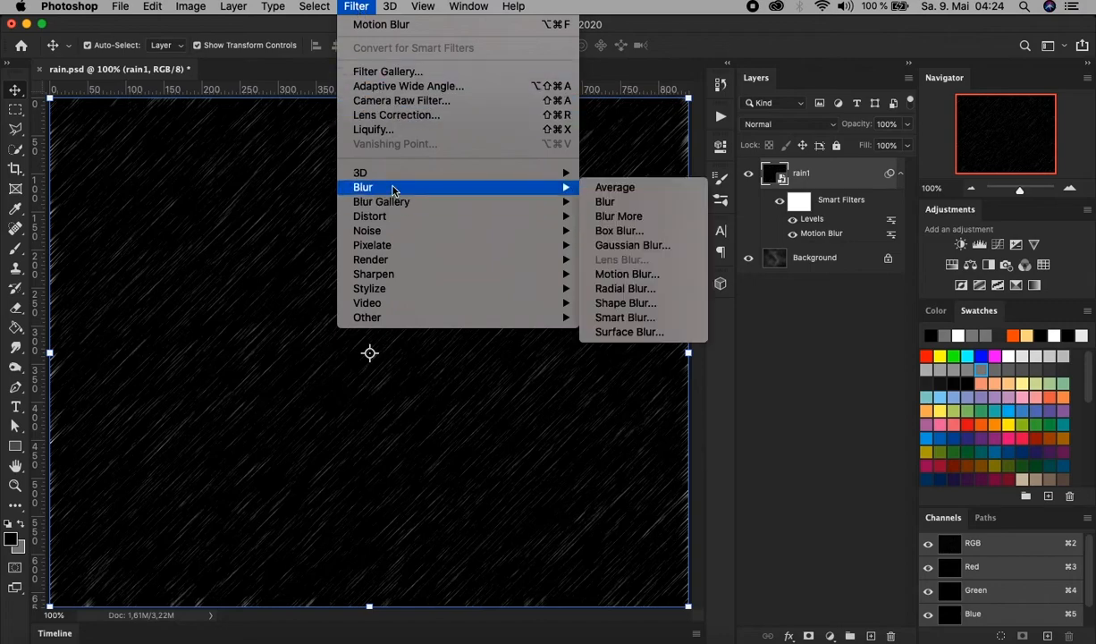
pyautogui.click(631, 245)
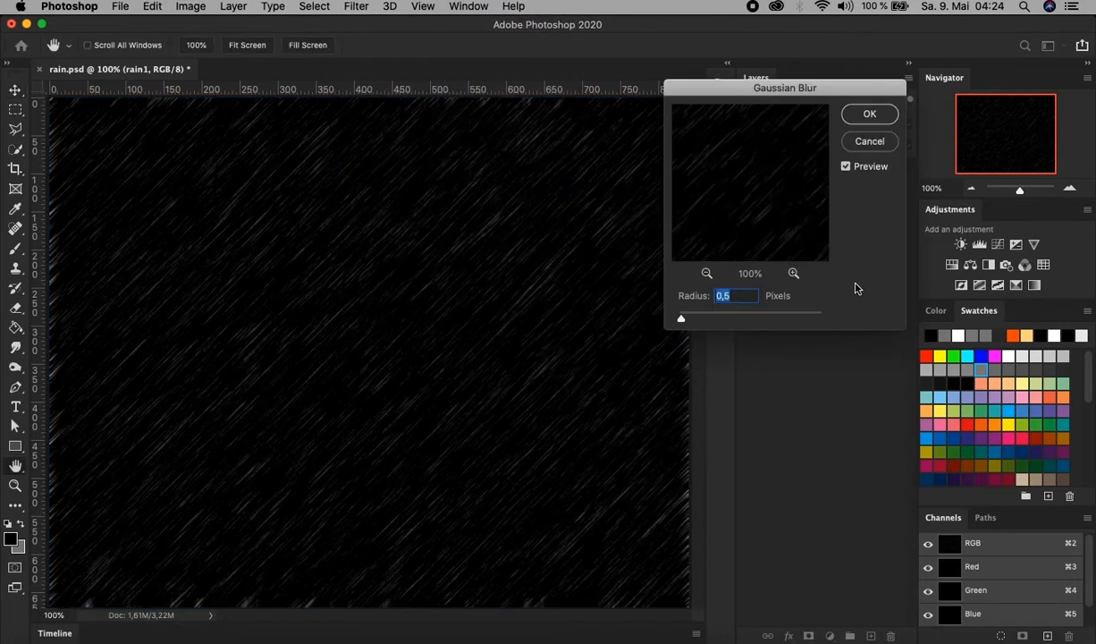
pyautogui.click(740, 296)
pyautogui.click(866, 117)
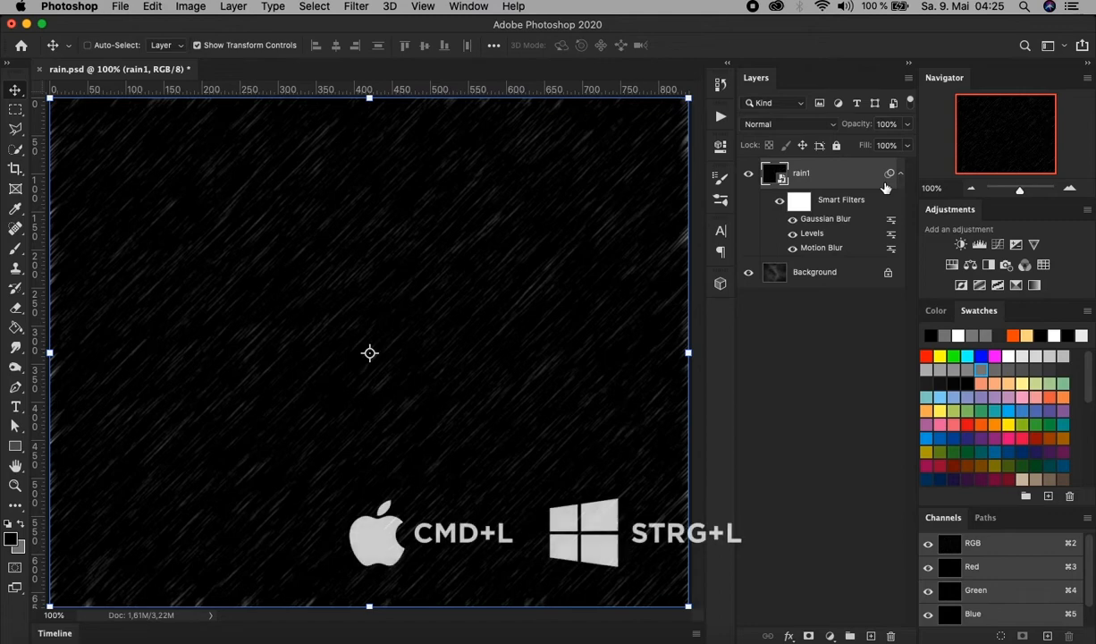
# Apply a second Levels adjustment to the rain1 layer with the highlight input level set to 200.
pyautogui.press('super+l')
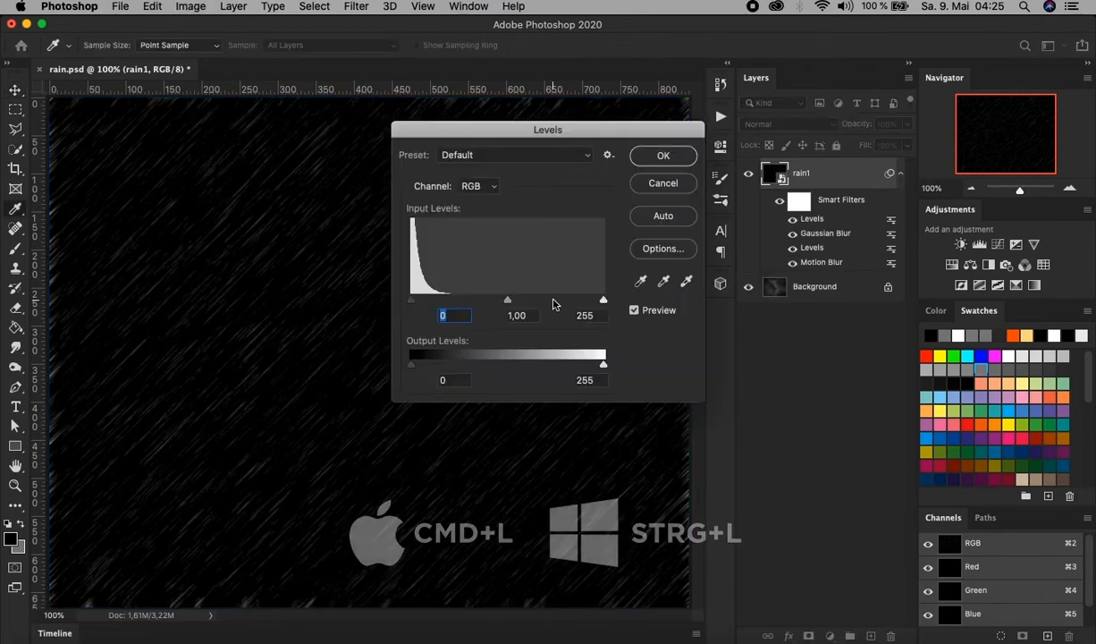
pyautogui.doubleClick(587, 315)
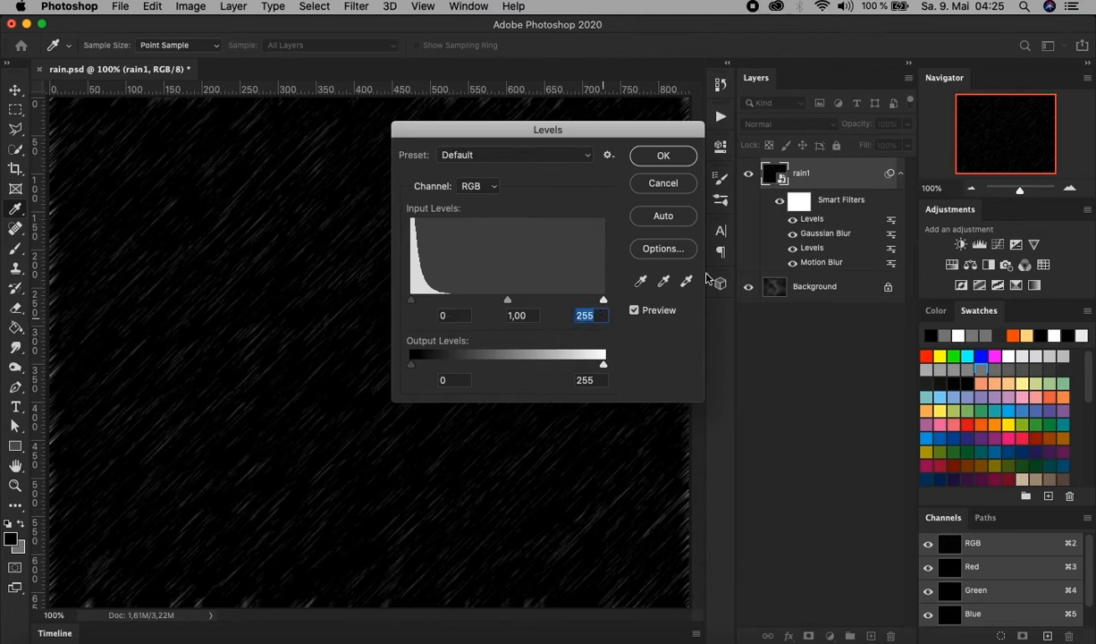
pyautogui.write('200')
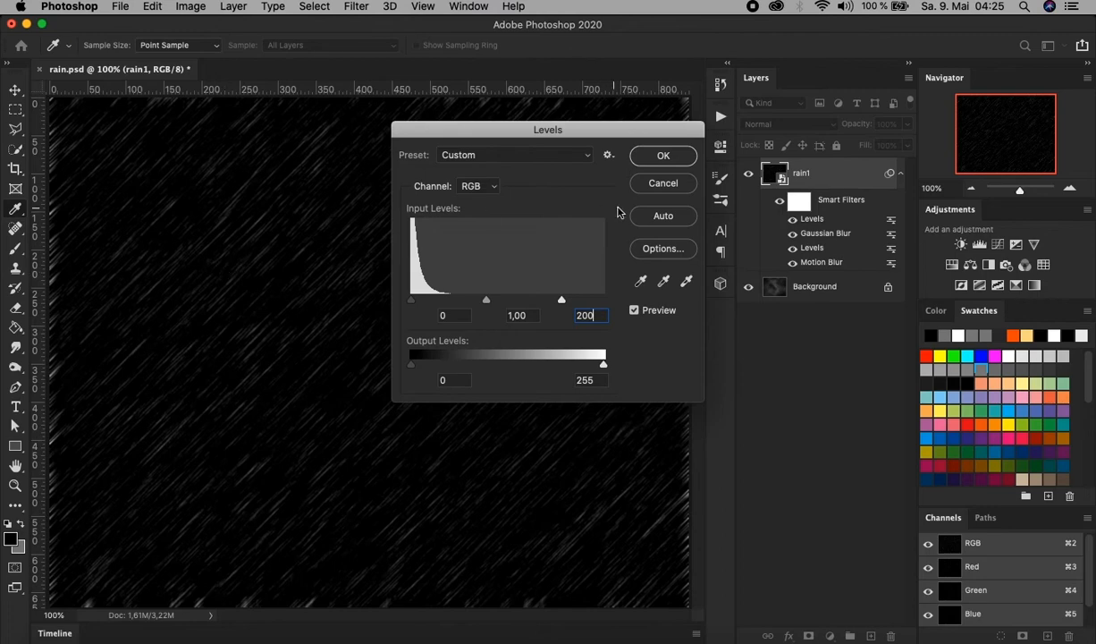
pyautogui.click(663, 158)
pyautogui.press('v')
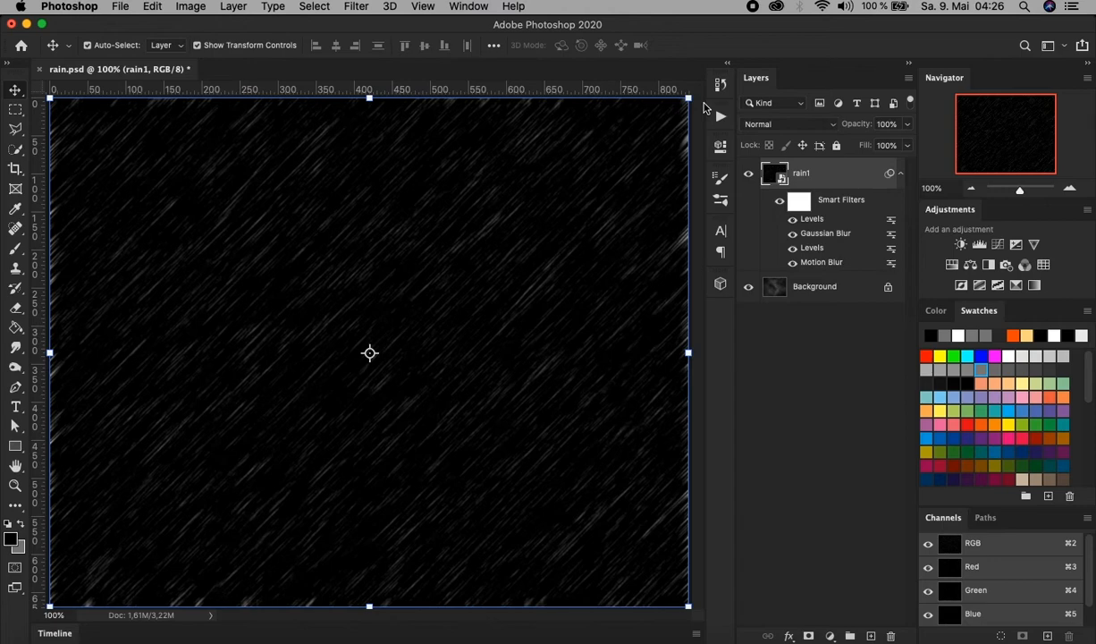
# Scale the rain1 layer proportionally to 110% with Free Transform and set its blend mode to Linear Dodge (Add).
pyautogui.click(154, 7)
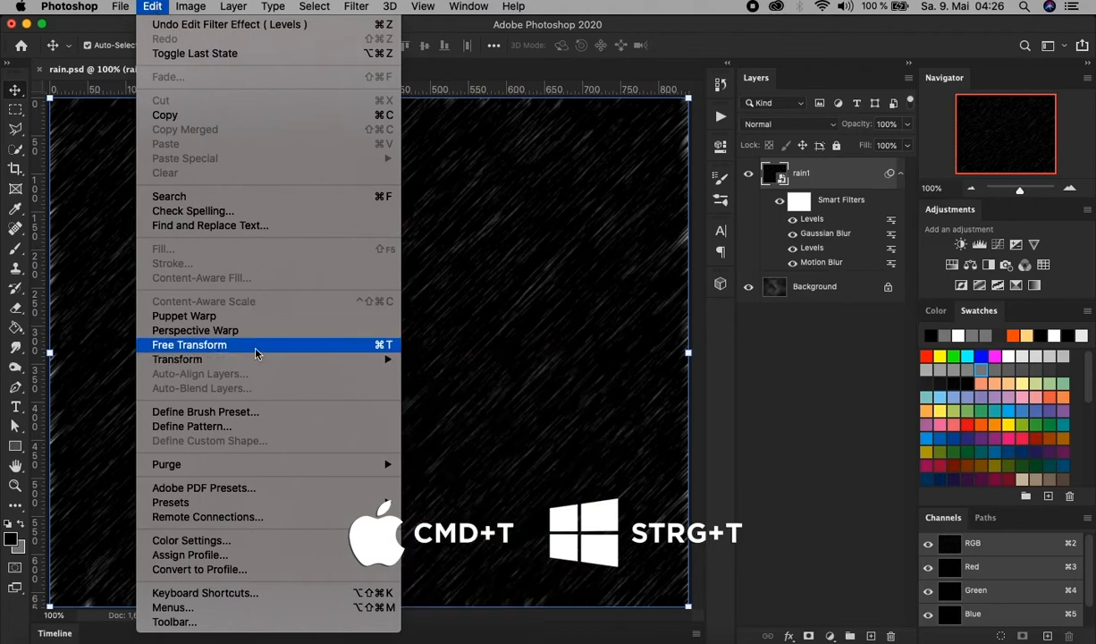
pyautogui.click(256, 353)
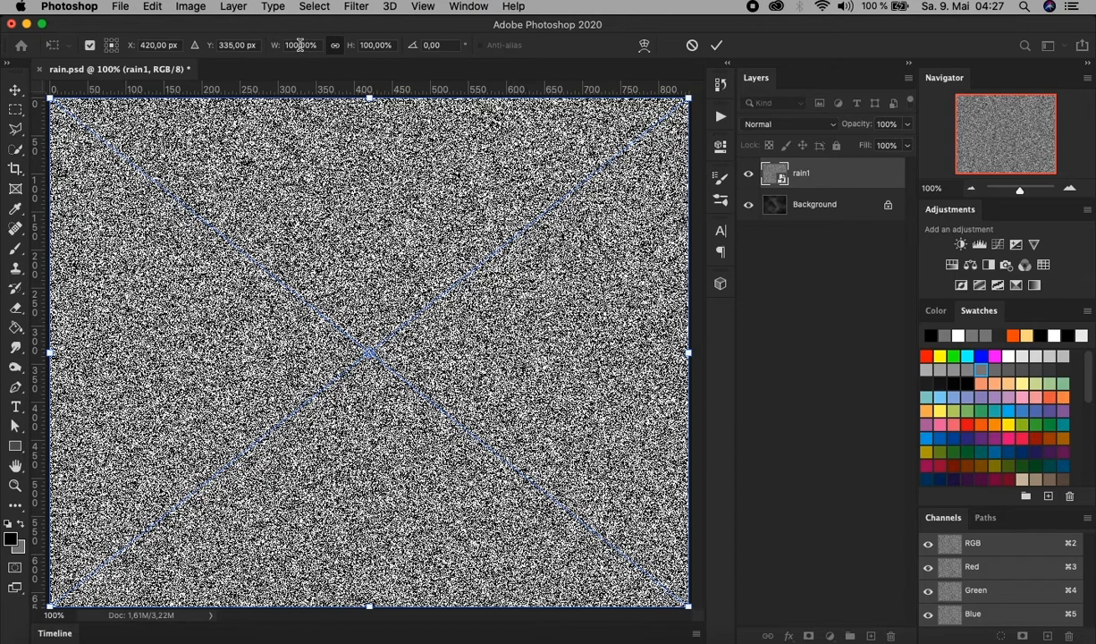
pyautogui.click(303, 45)
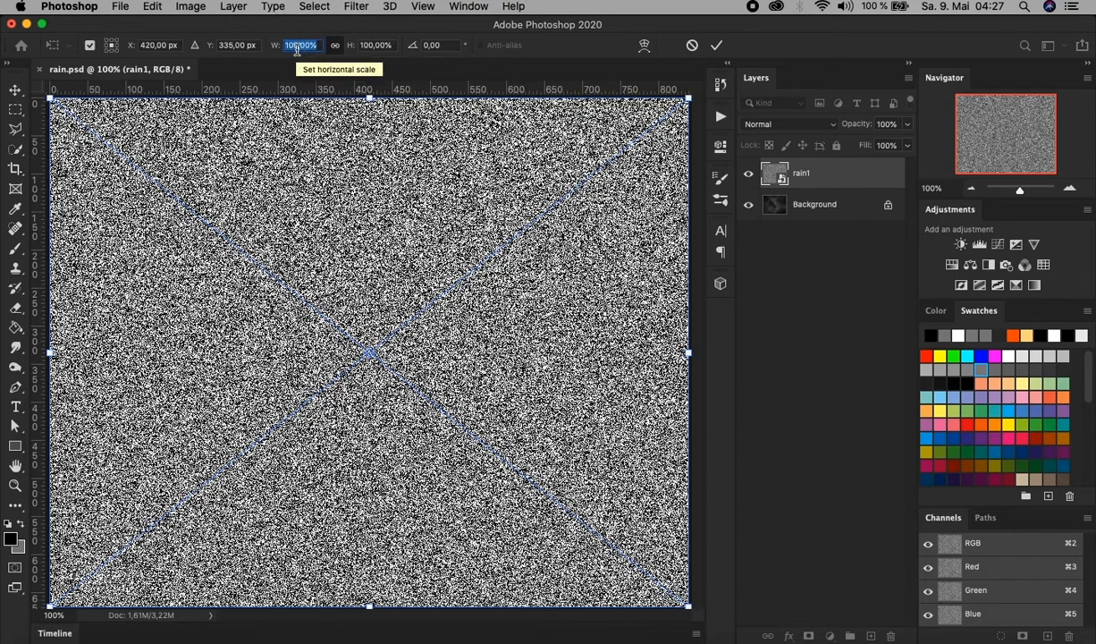
pyautogui.press('Right')
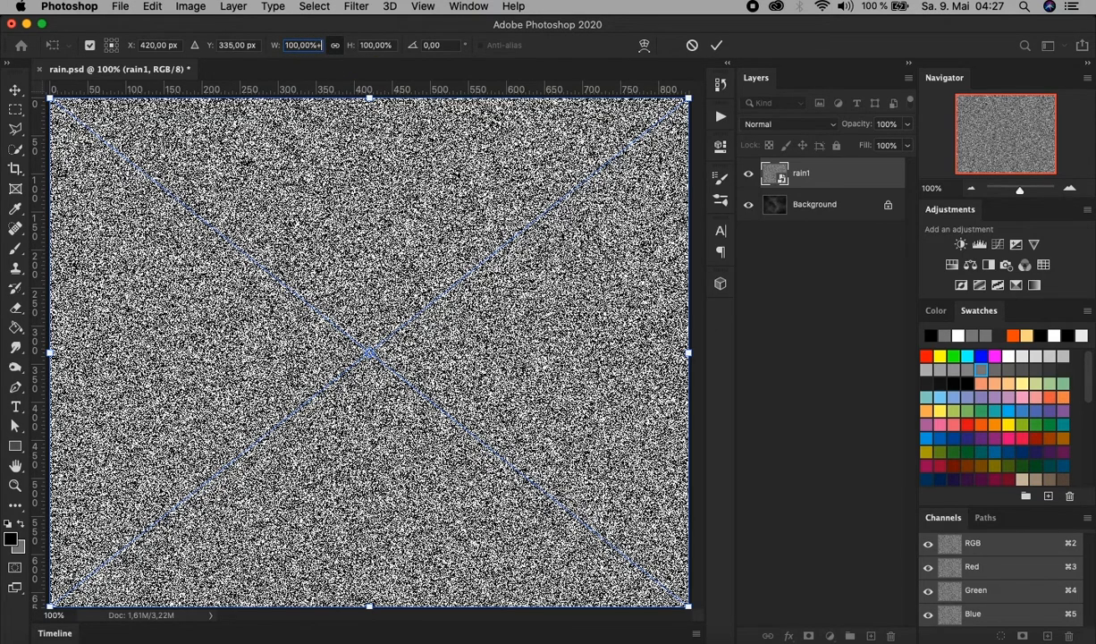
pyautogui.press('Up')
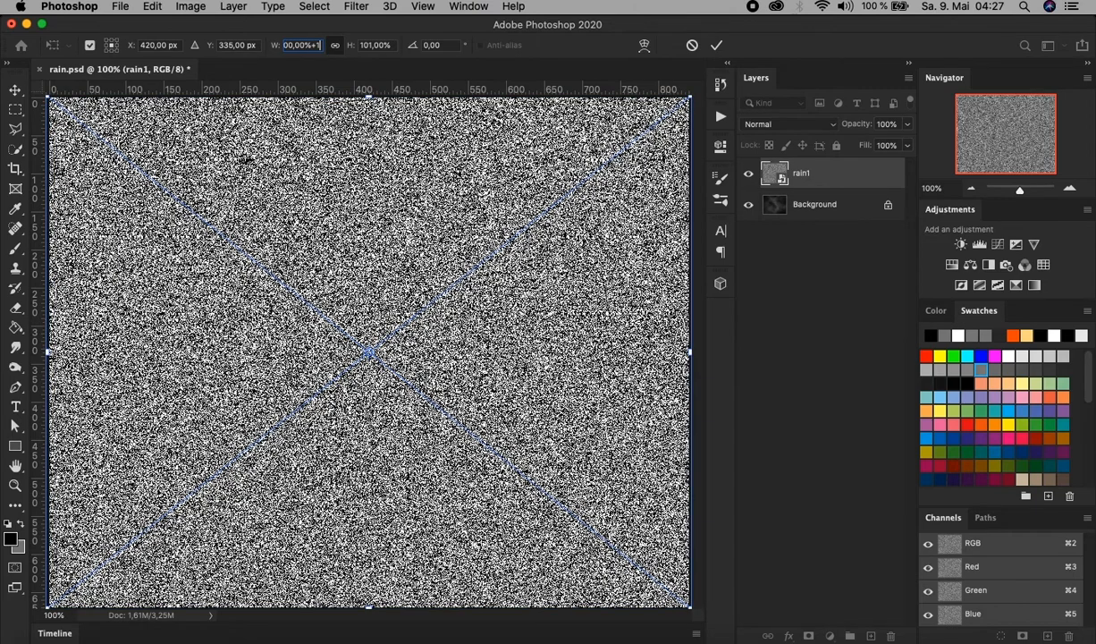
pyautogui.write('0')
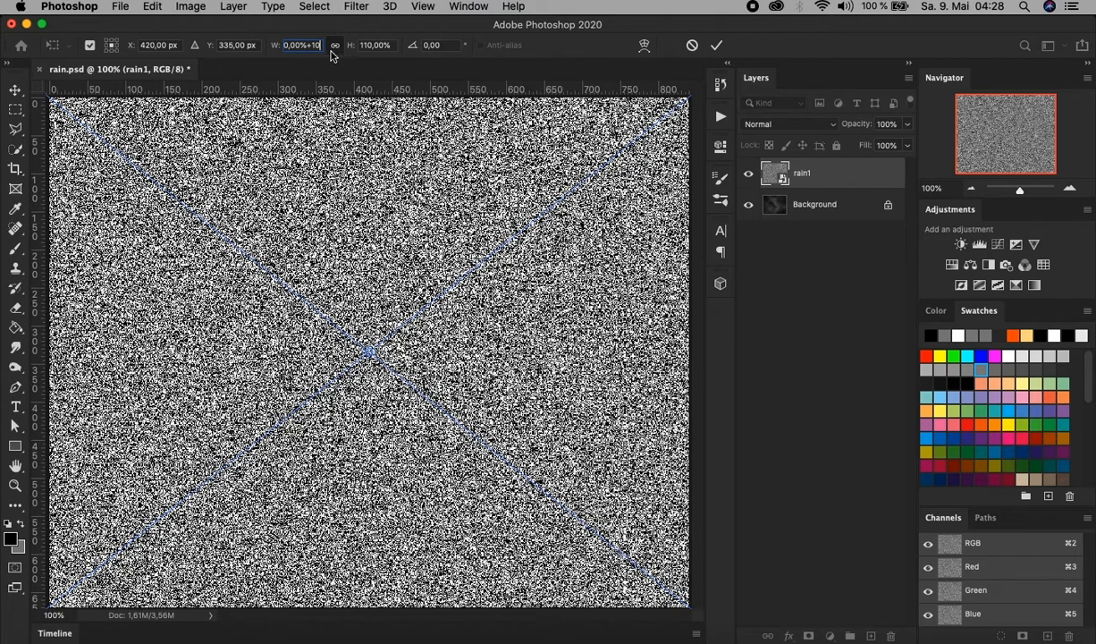
pyautogui.click(716, 44)
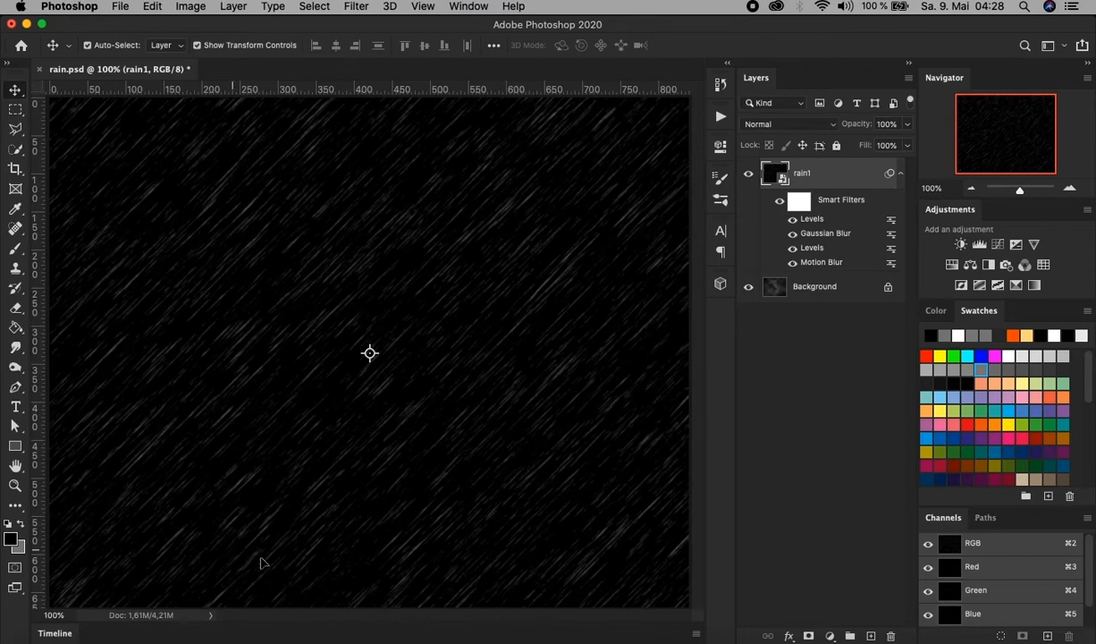
pyautogui.click(786, 127)
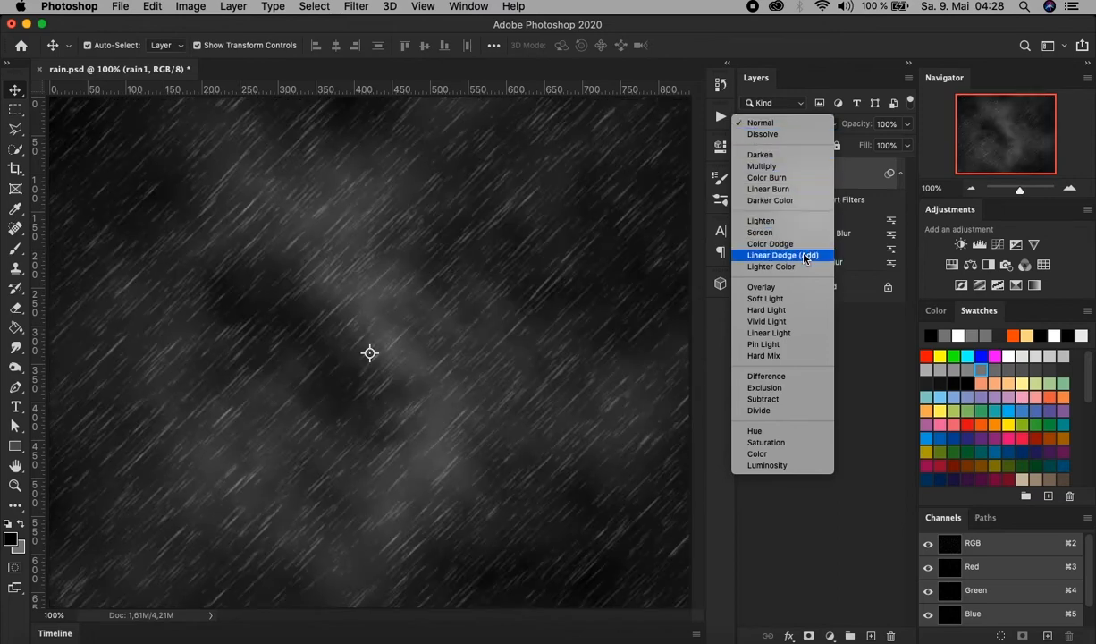
pyautogui.click(804, 256)
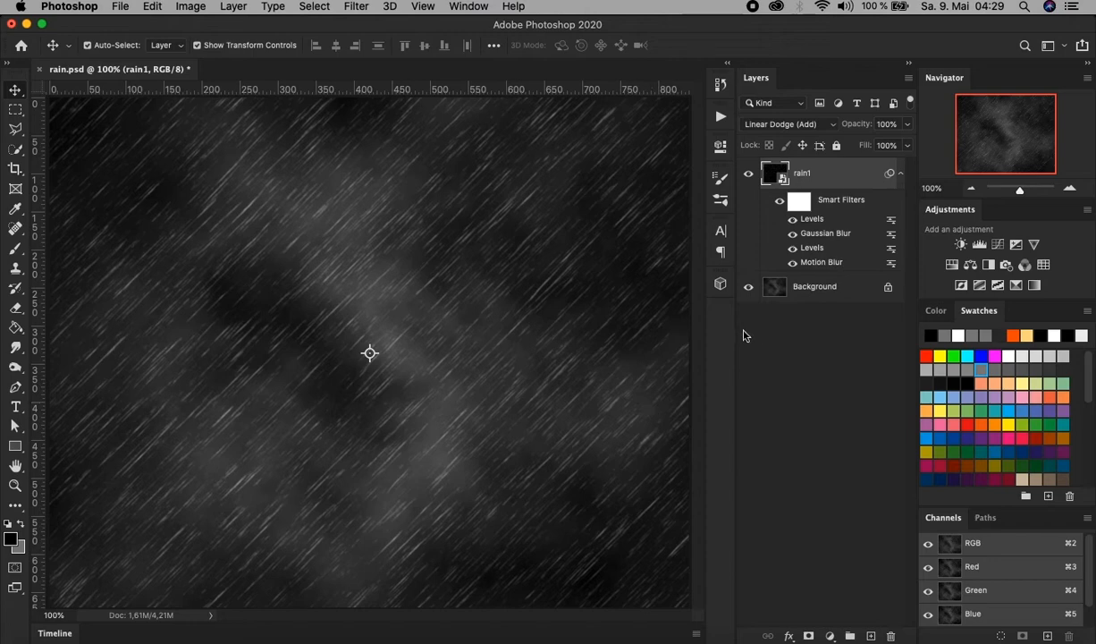
# Duplicate the rain1 layer within the same document under the name rain2.
pyautogui.rightClick(827, 173)
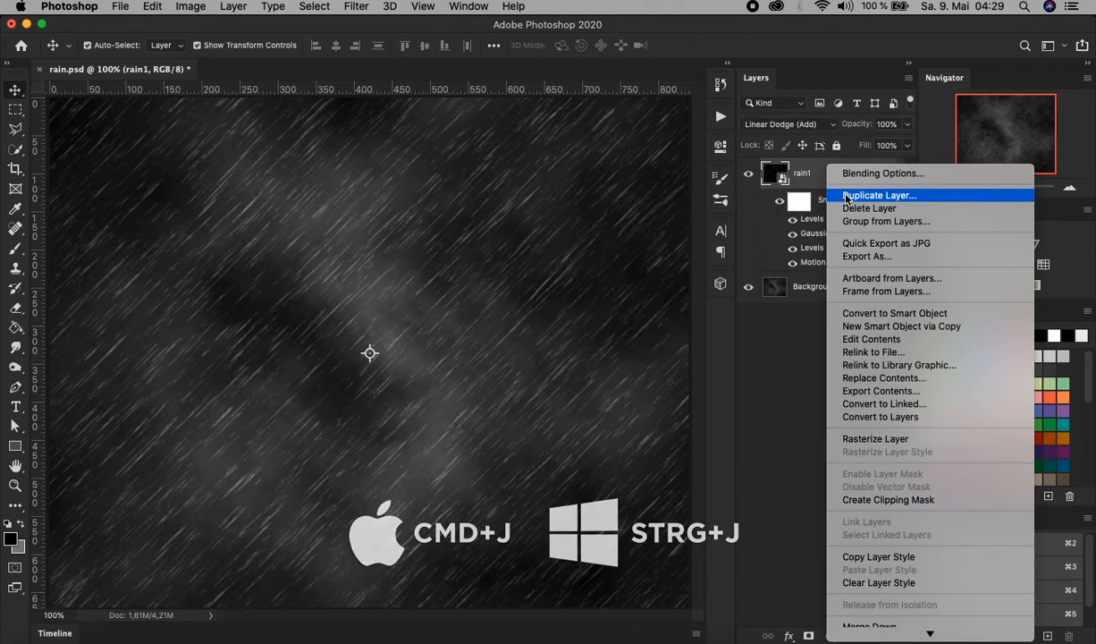
pyautogui.click(847, 197)
pyautogui.click(87, 108)
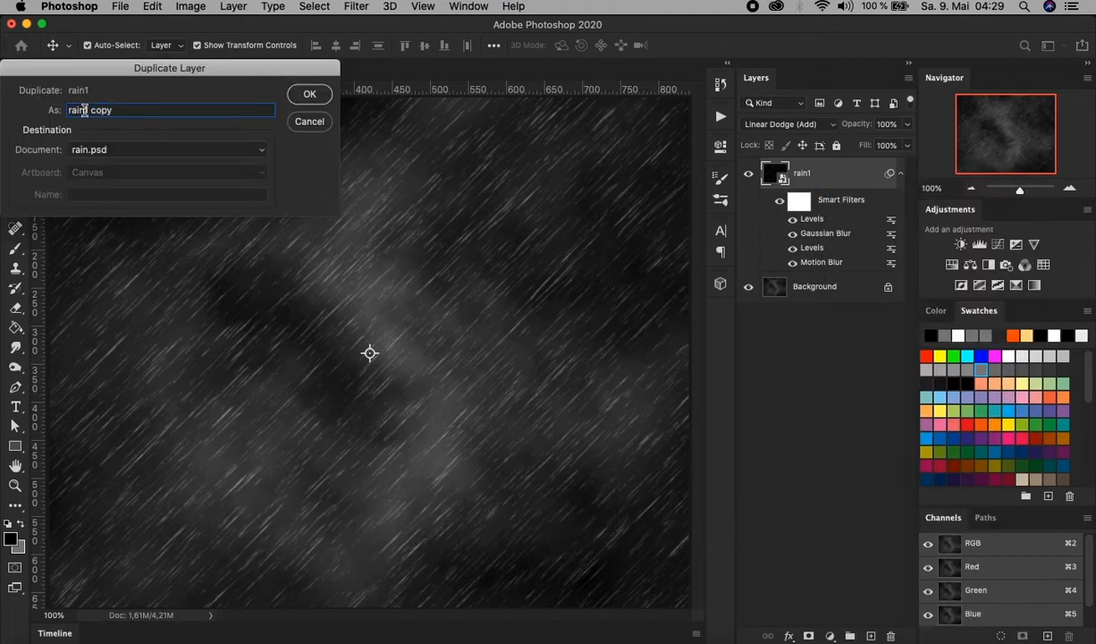
pyautogui.moveTo(70, 109); pyautogui.dragTo(278, 114)
pyautogui.write('rain2')
pyautogui.press('Return')
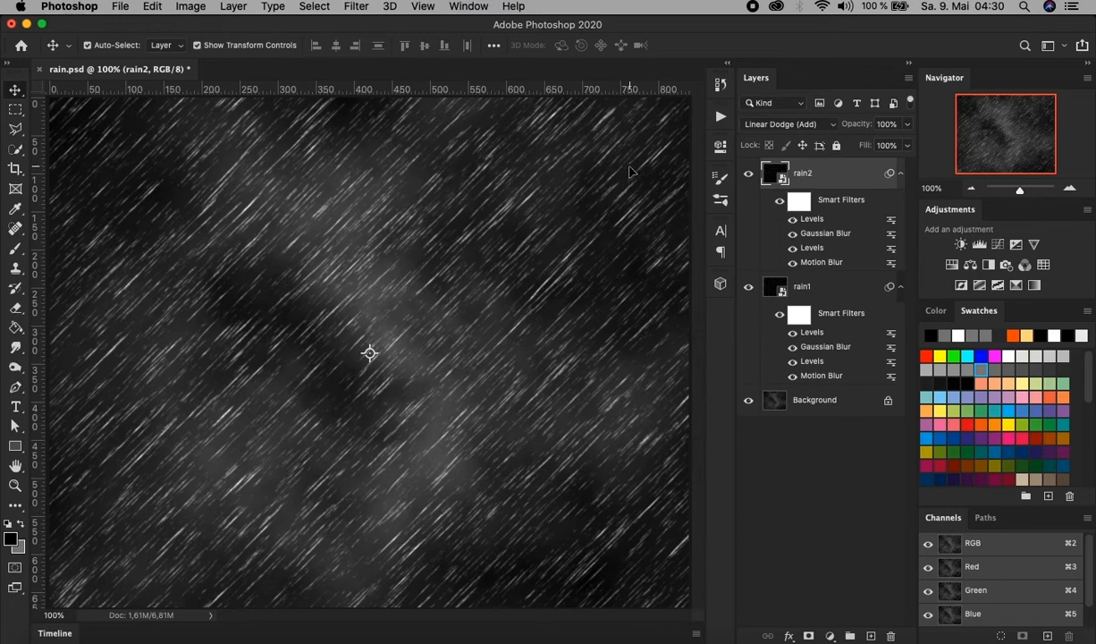
# Change the rain2 layer's Motion Blur smart filter to a 60° angle and a distance of 60 pixels.
pyautogui.doubleClick(821, 263)
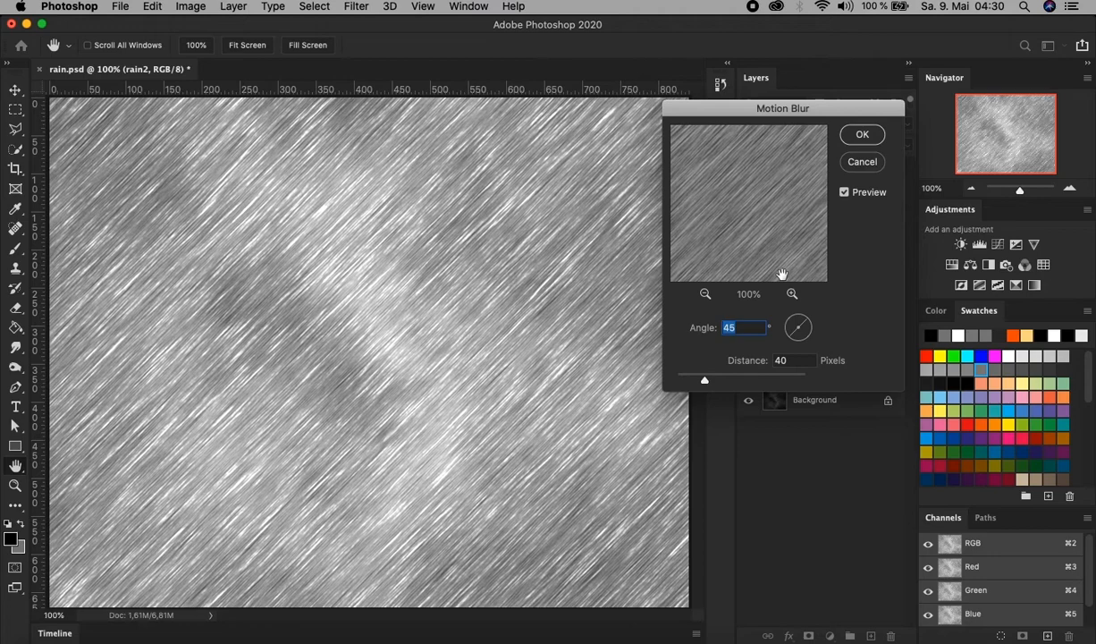
pyautogui.write('60')
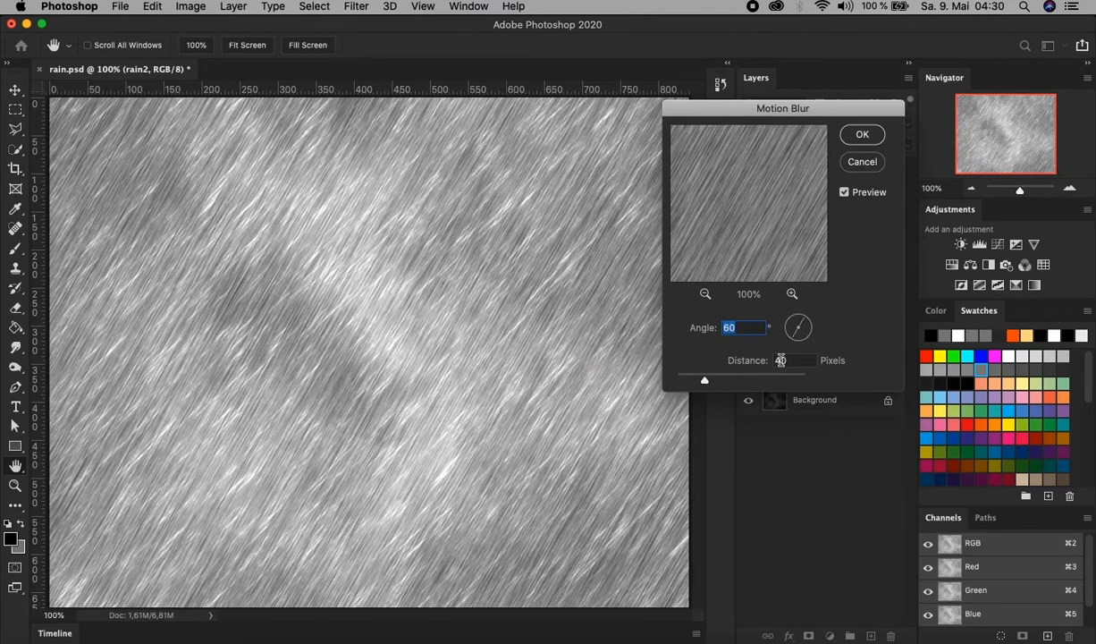
pyautogui.press('Tab')
pyautogui.write('60')
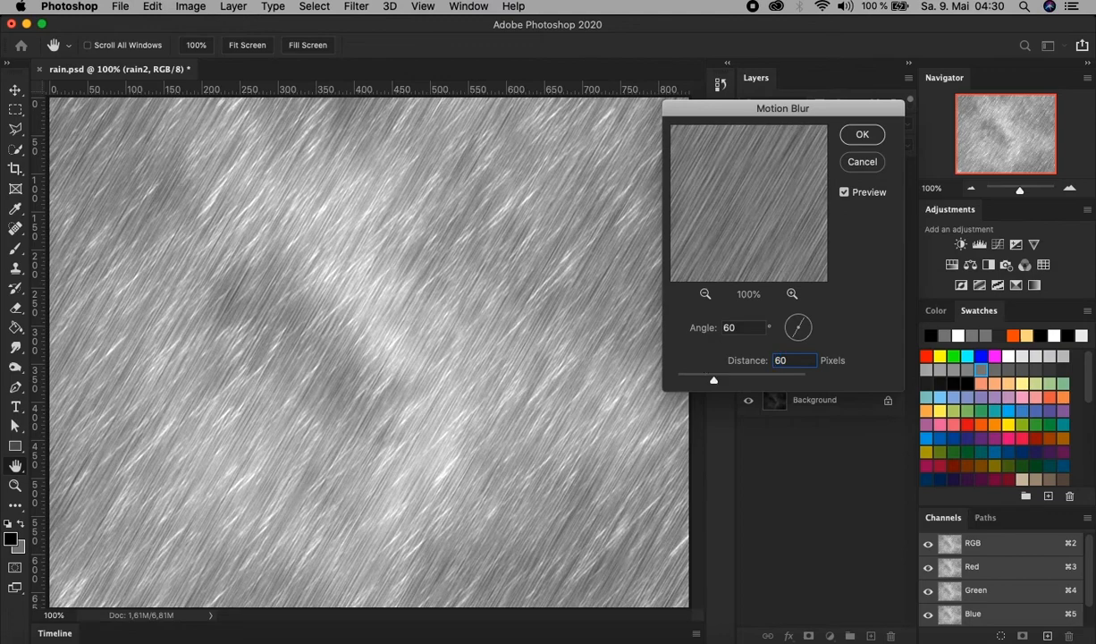
pyautogui.click(863, 135)
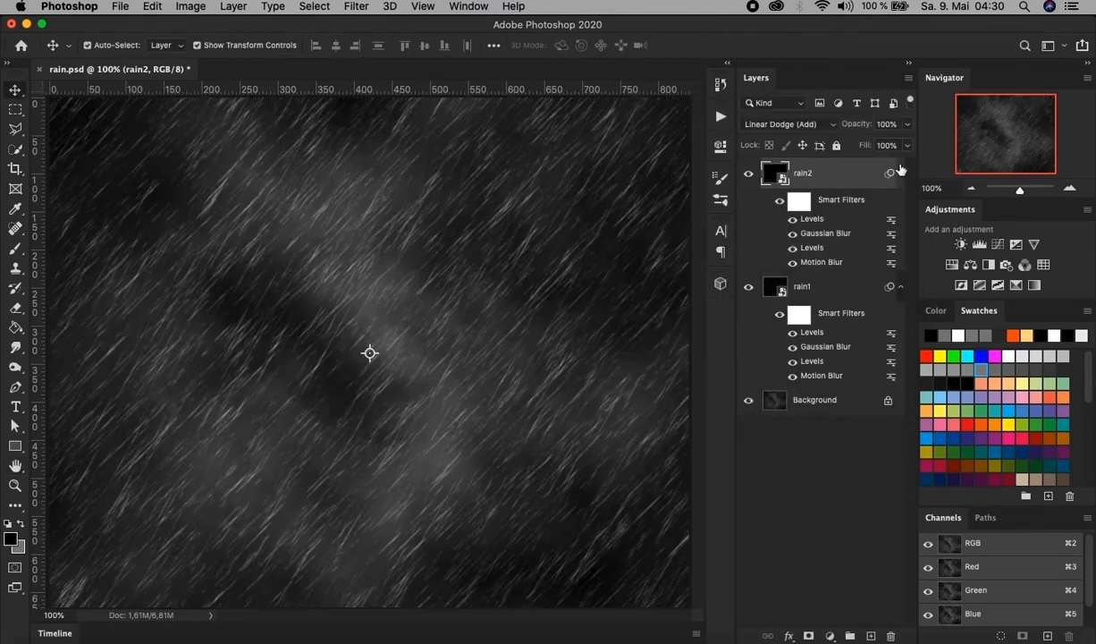
# Set the radius of the rain2 layer's Gaussian Blur smart filter to 1 pixel.
pyautogui.doubleClick(819, 234)
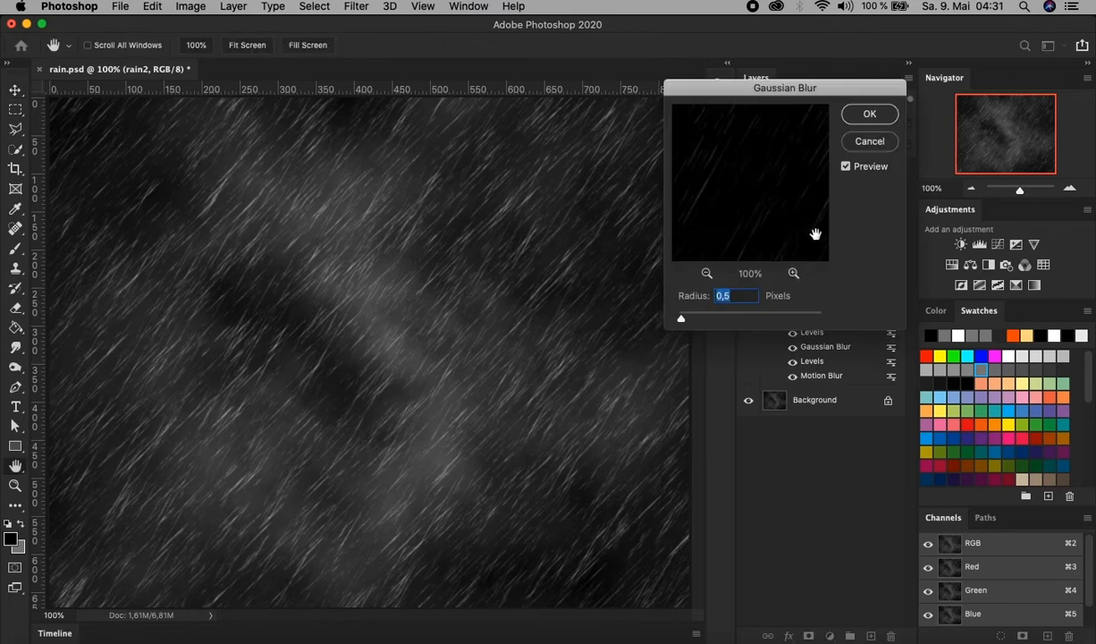
pyautogui.write('1')
pyautogui.press('Return')
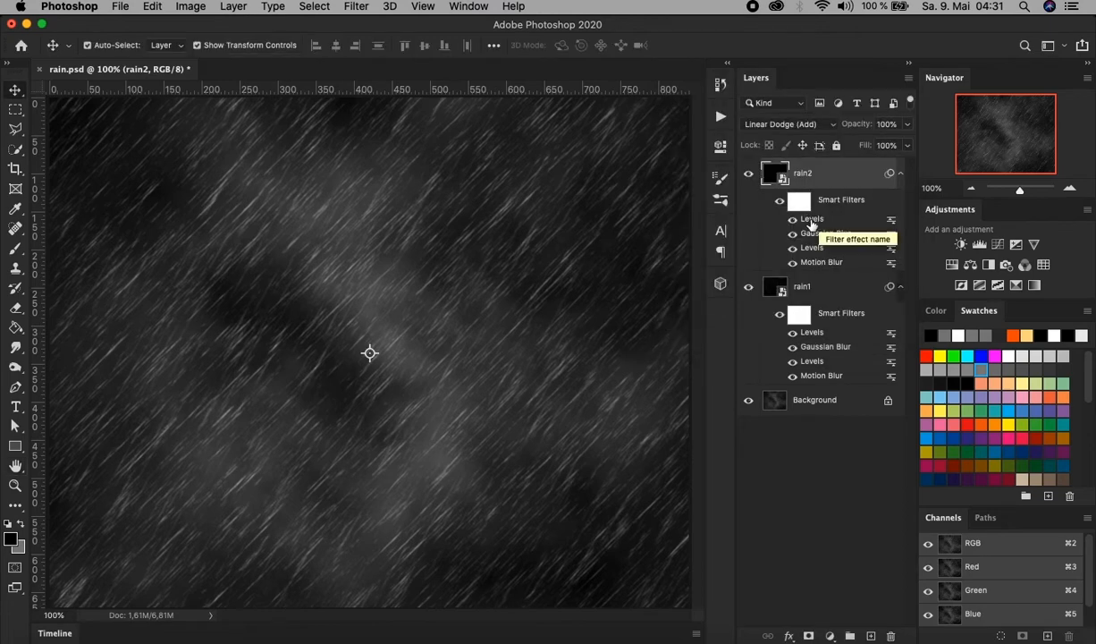
# Set the highlight input level of the rain2 layer's uppermost Levels smart filter to 220 and deselect the layer.
pyautogui.doubleClick(812, 220)
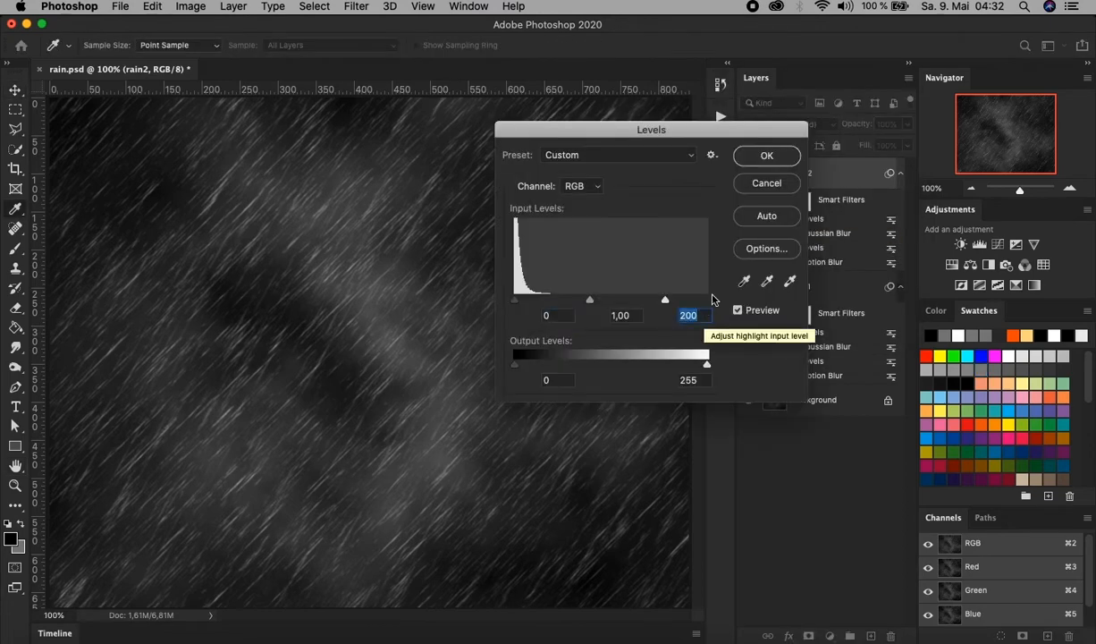
pyautogui.write('220')
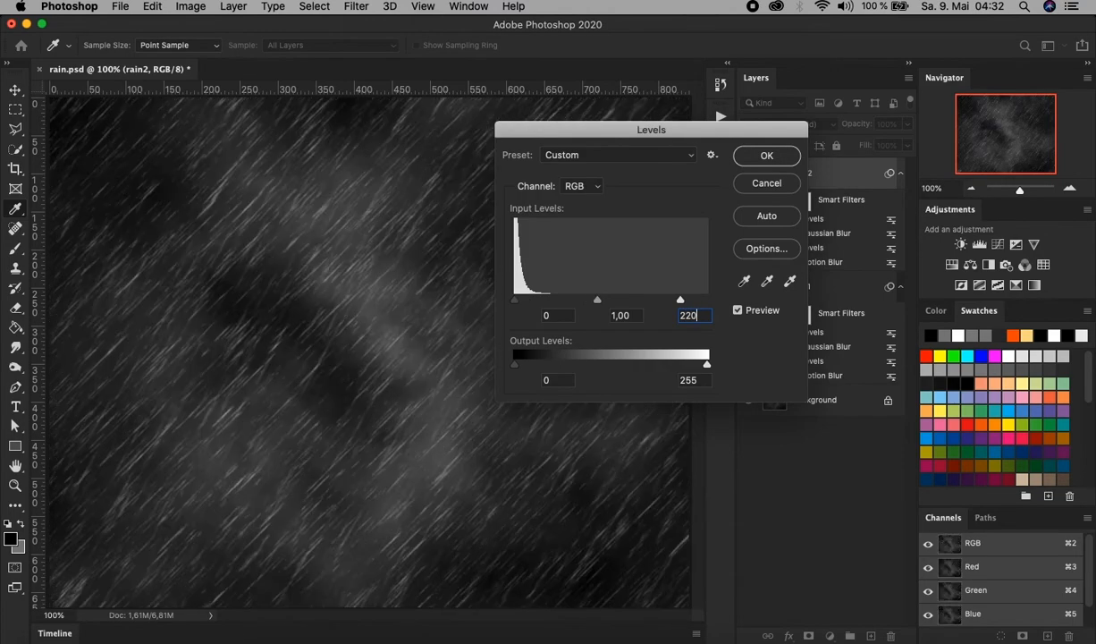
pyautogui.press('Tab')
pyautogui.click(778, 161)
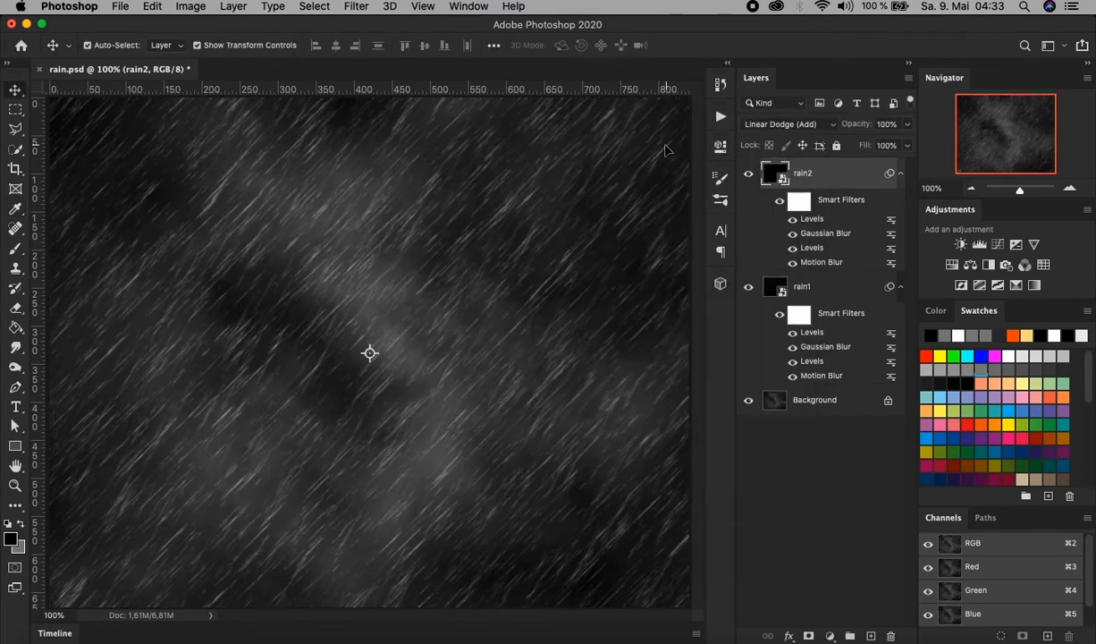
pyautogui.click(854, 540)
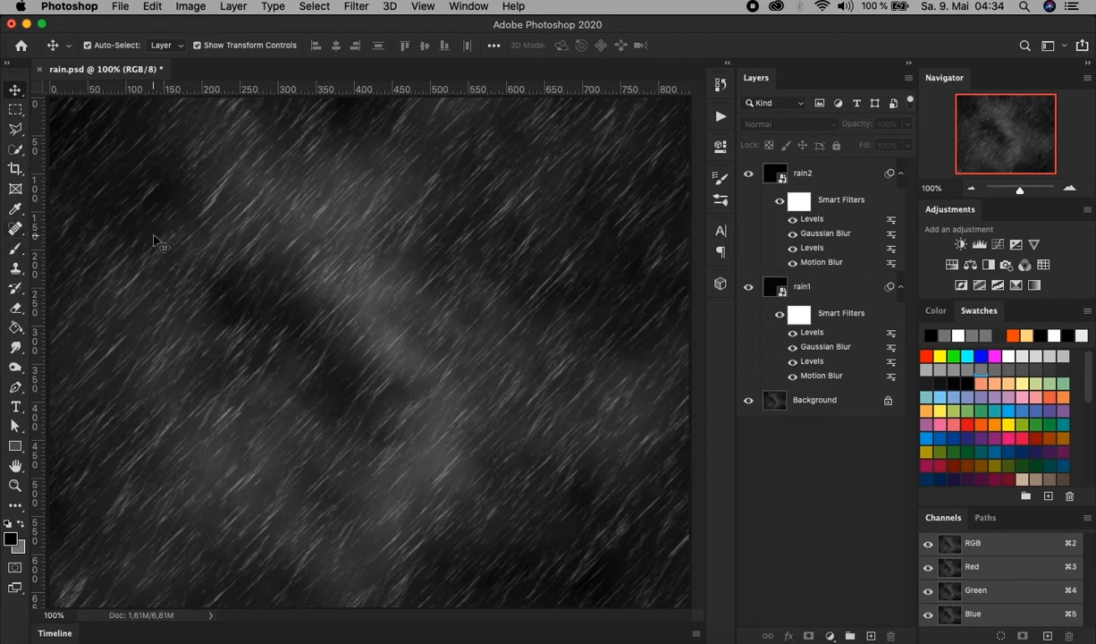
# Group the rain1 and rain2 layers and name the group rain.
pyautogui.click(827, 164)
pyautogui.keyDown('shift'); pyautogui.click(830, 289); pyautogui.keyUp('shift')
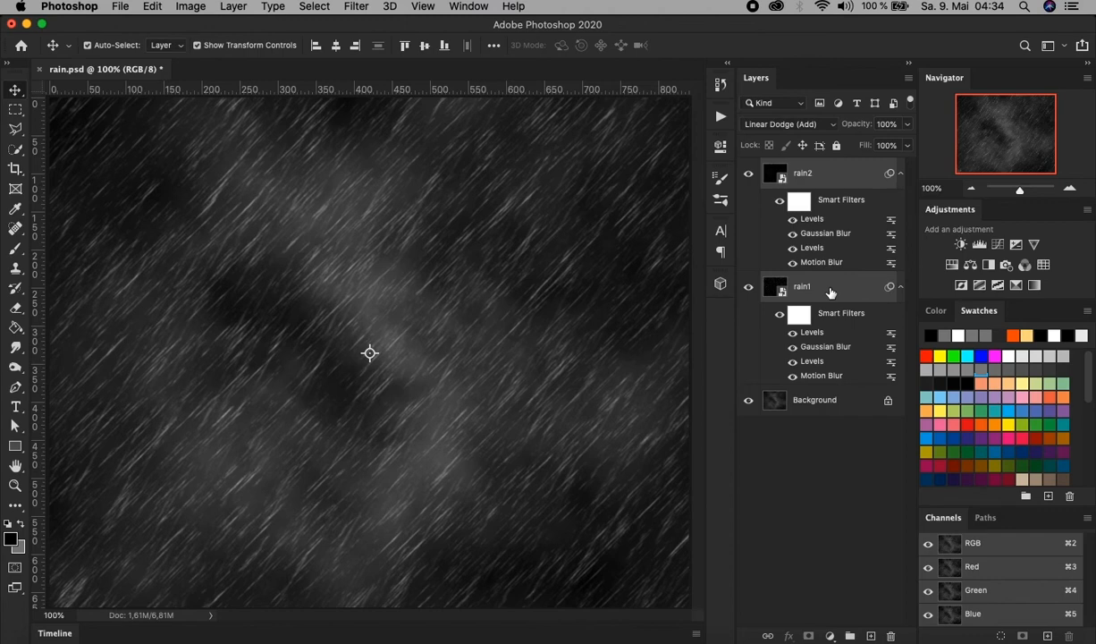
pyautogui.press('super+g')
pyautogui.doubleClick(805, 166)
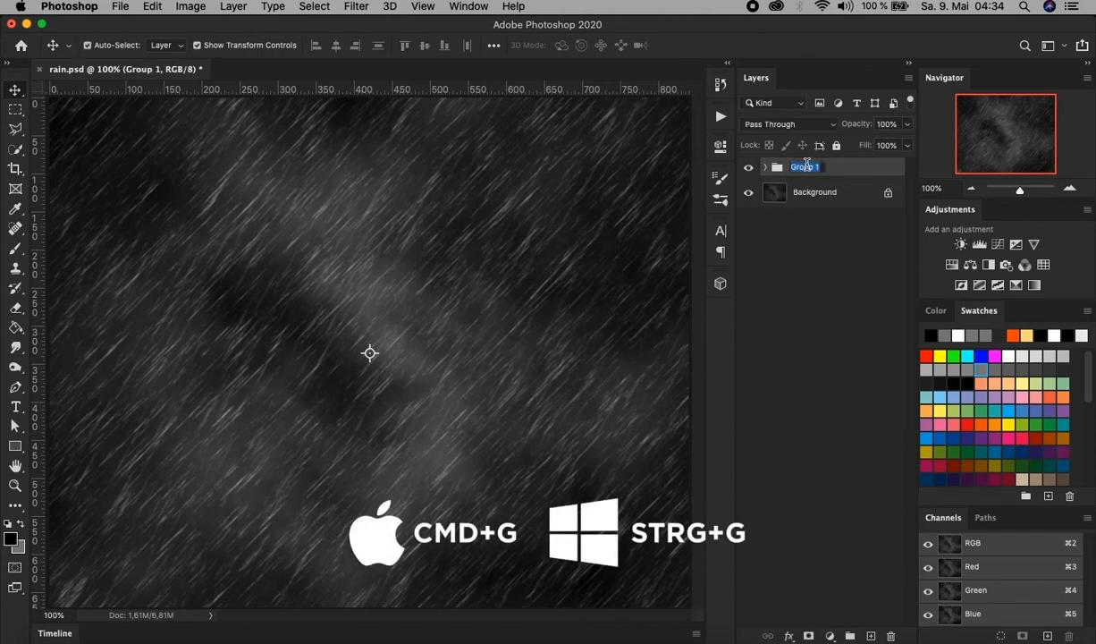
pyautogui.write('rain')
pyautogui.click(833, 233)
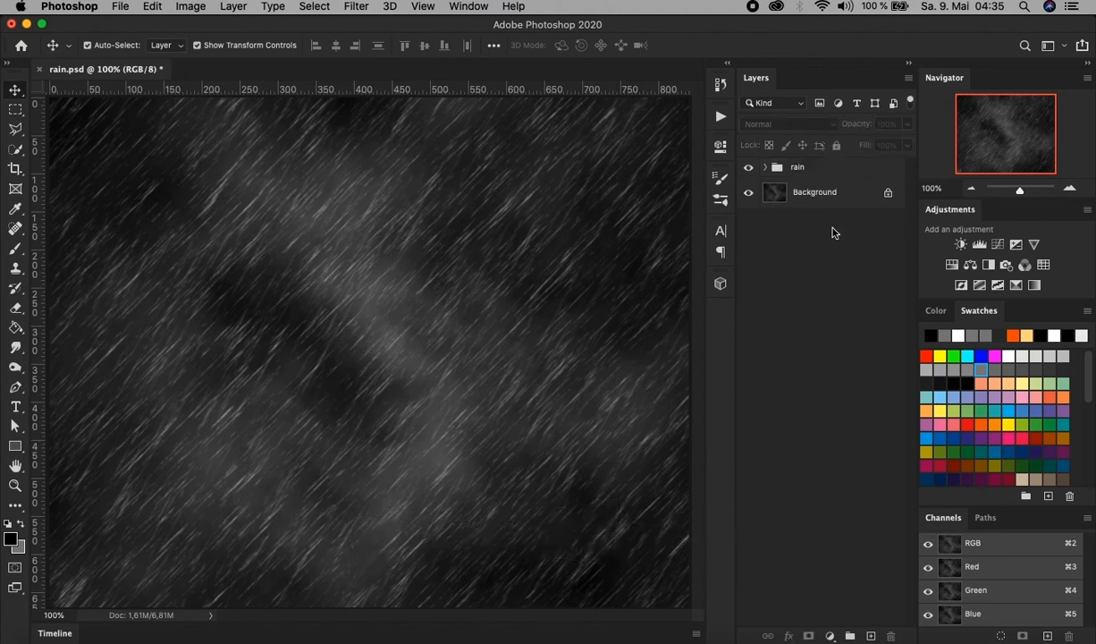